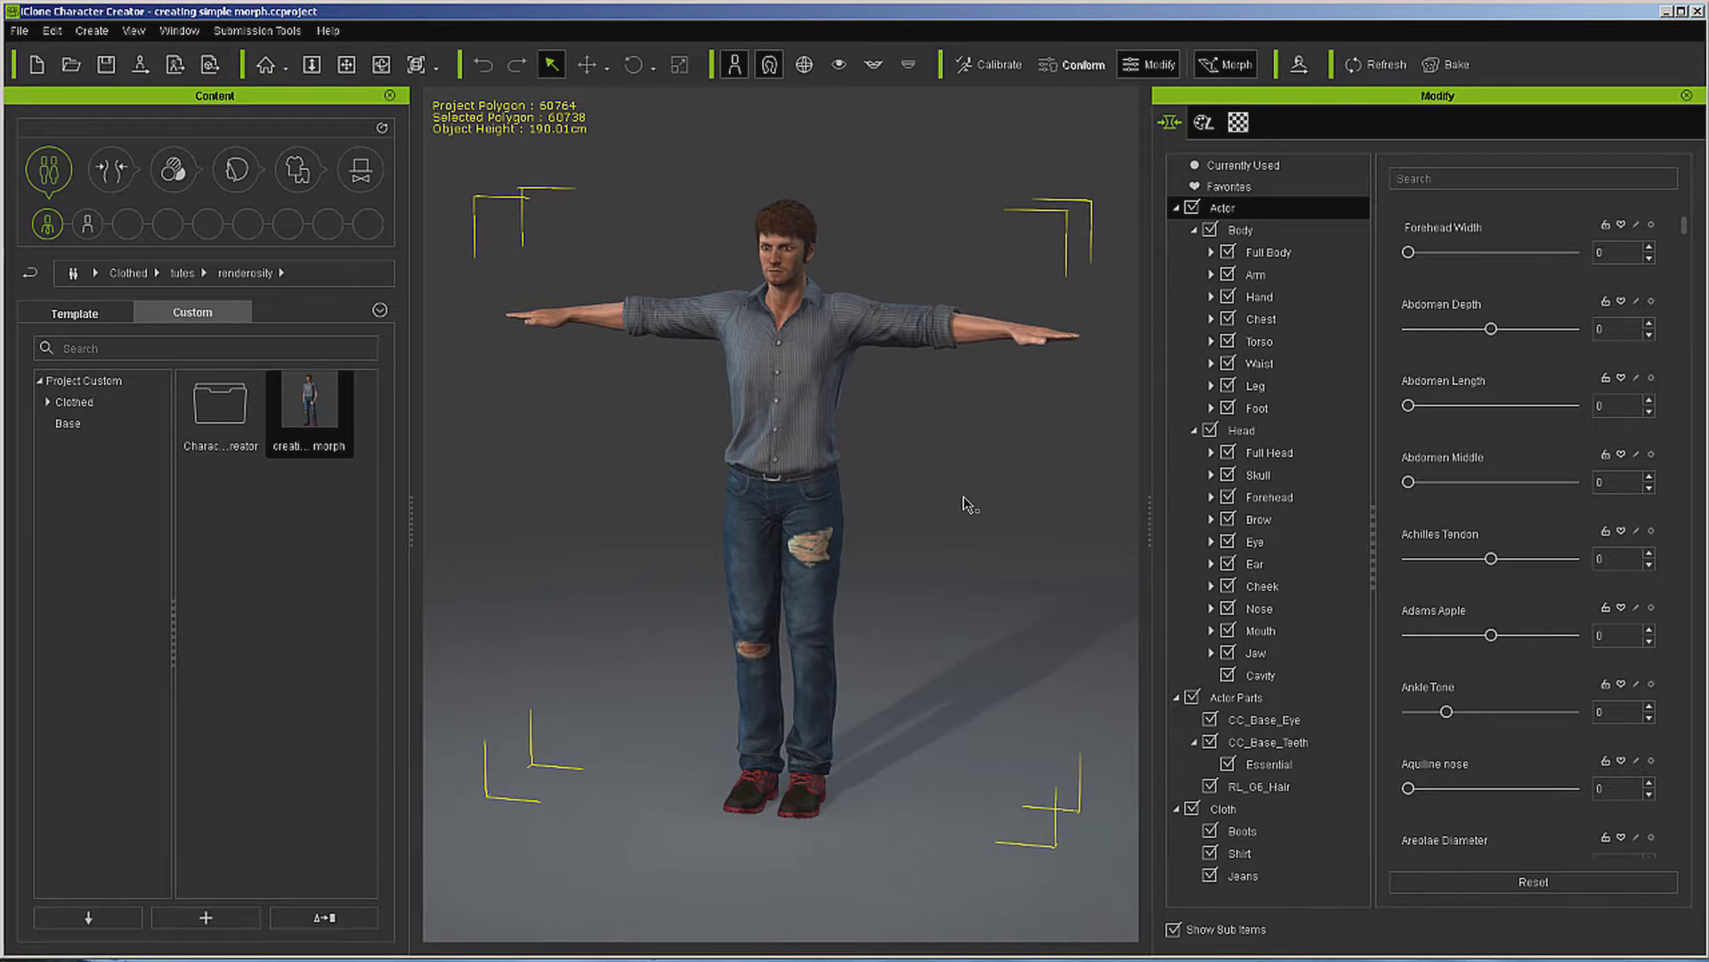
Step: Filter the morphs by 'old' and raise both Old sliders to age the face and body
type("old")
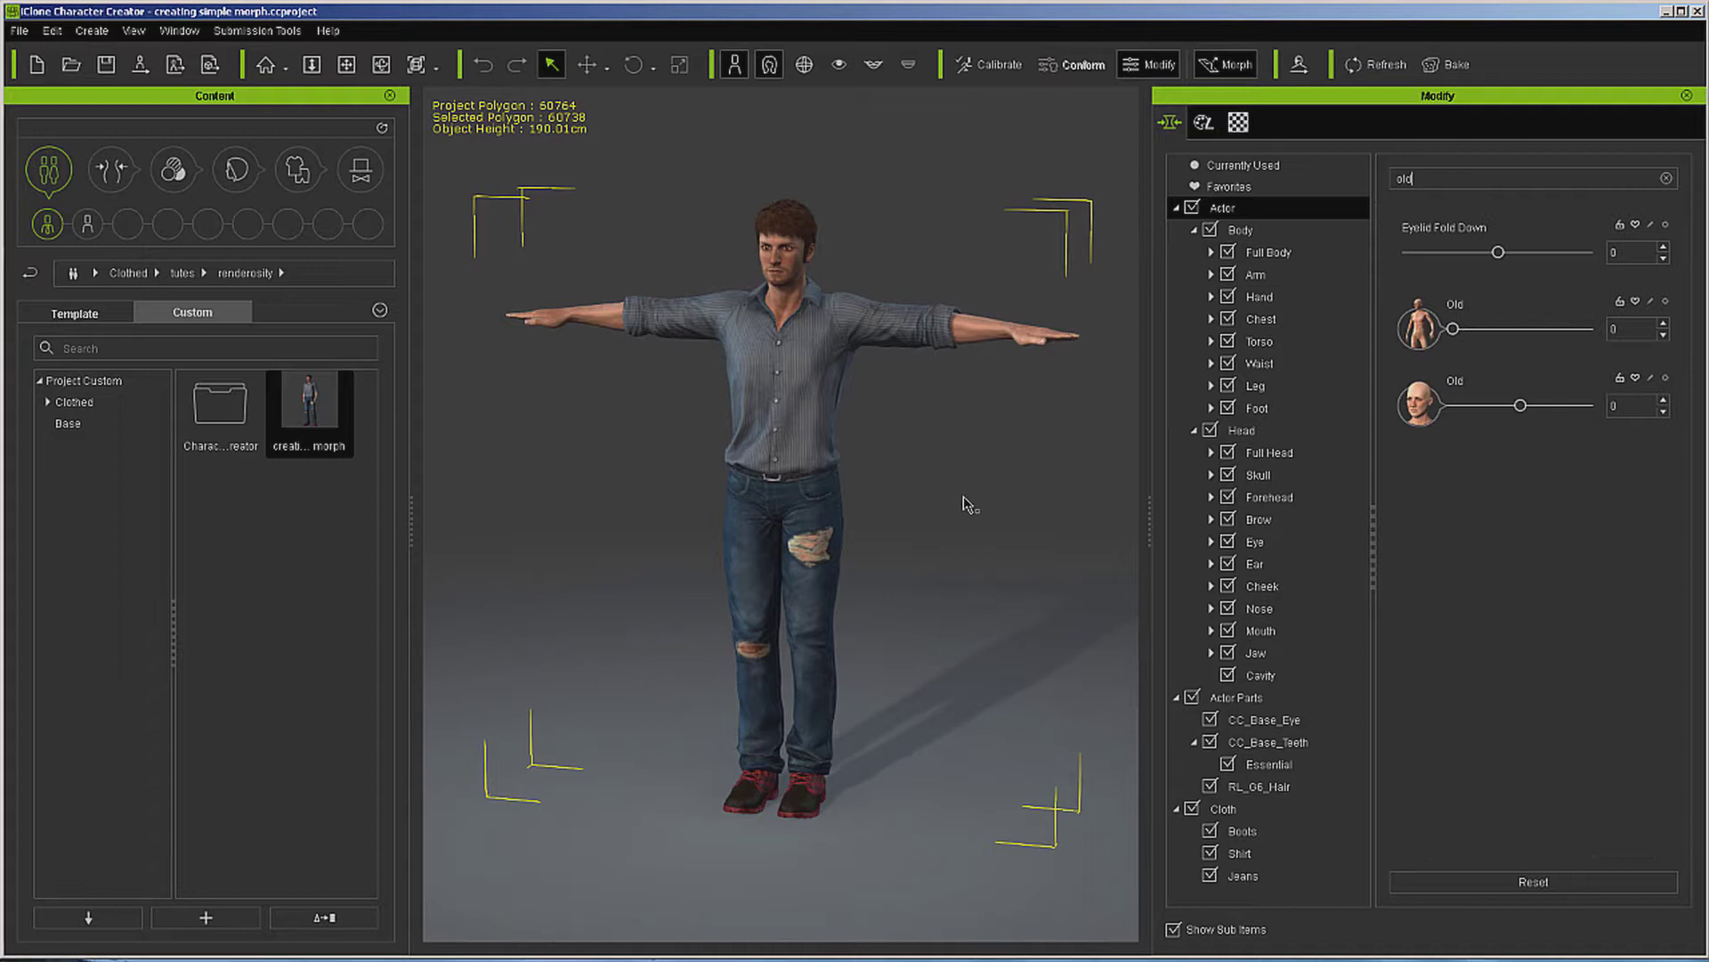
left_click_drag(1524, 410, 1590, 408)
left_click_drag(1450, 328, 1581, 334)
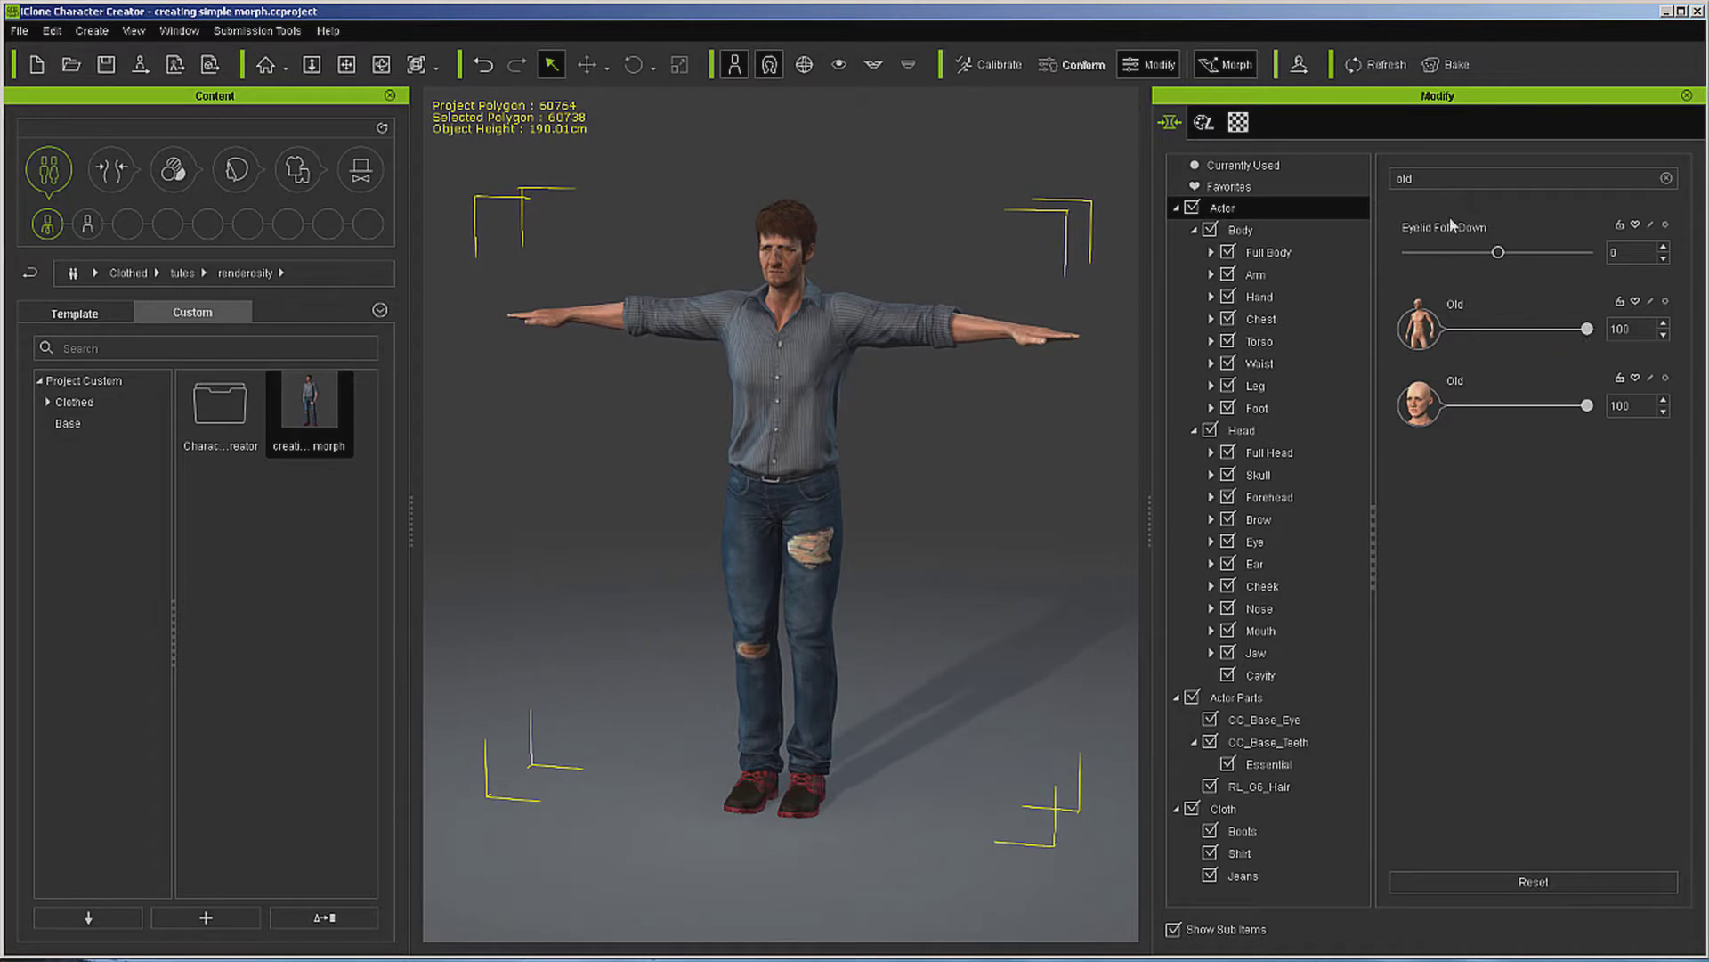
Step: Filter by 'heavy' and raise Heavy to 52 and Face Heavy to 57
type("heavy")
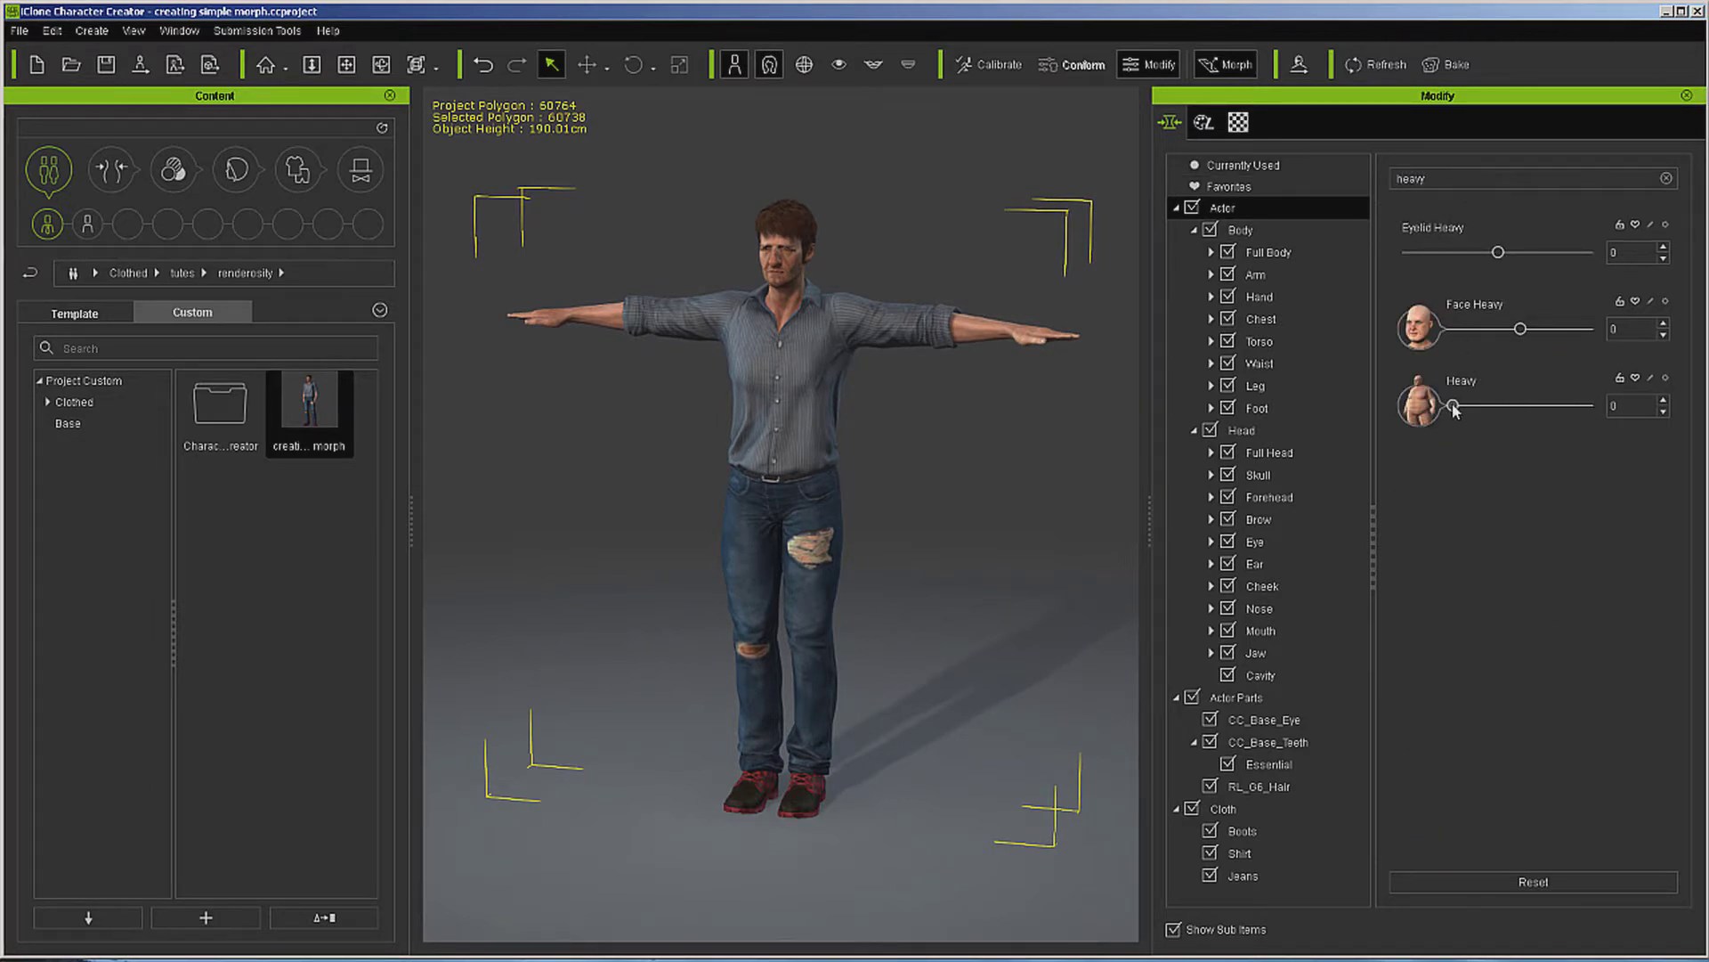
left_click_drag(1452, 405, 1522, 410)
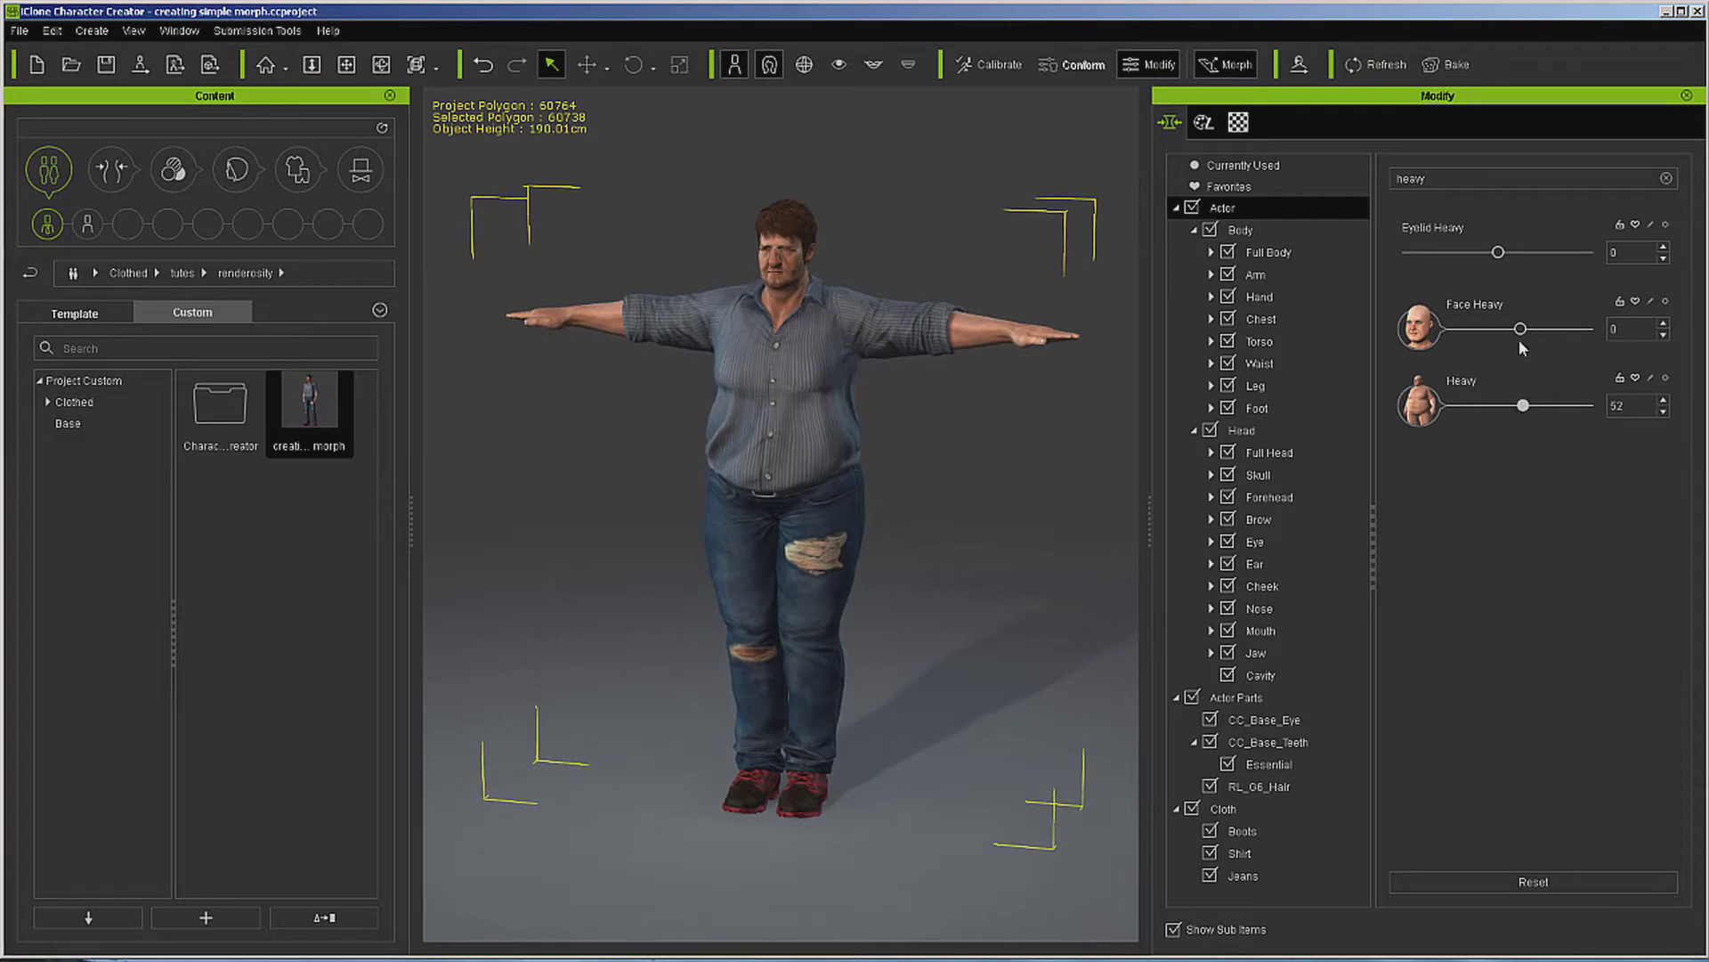
left_click_drag(1522, 330, 1561, 331)
Step: Create a morph slider named 'Aging Process' under Body with the group path 'My Morphs'
left_click(91, 32)
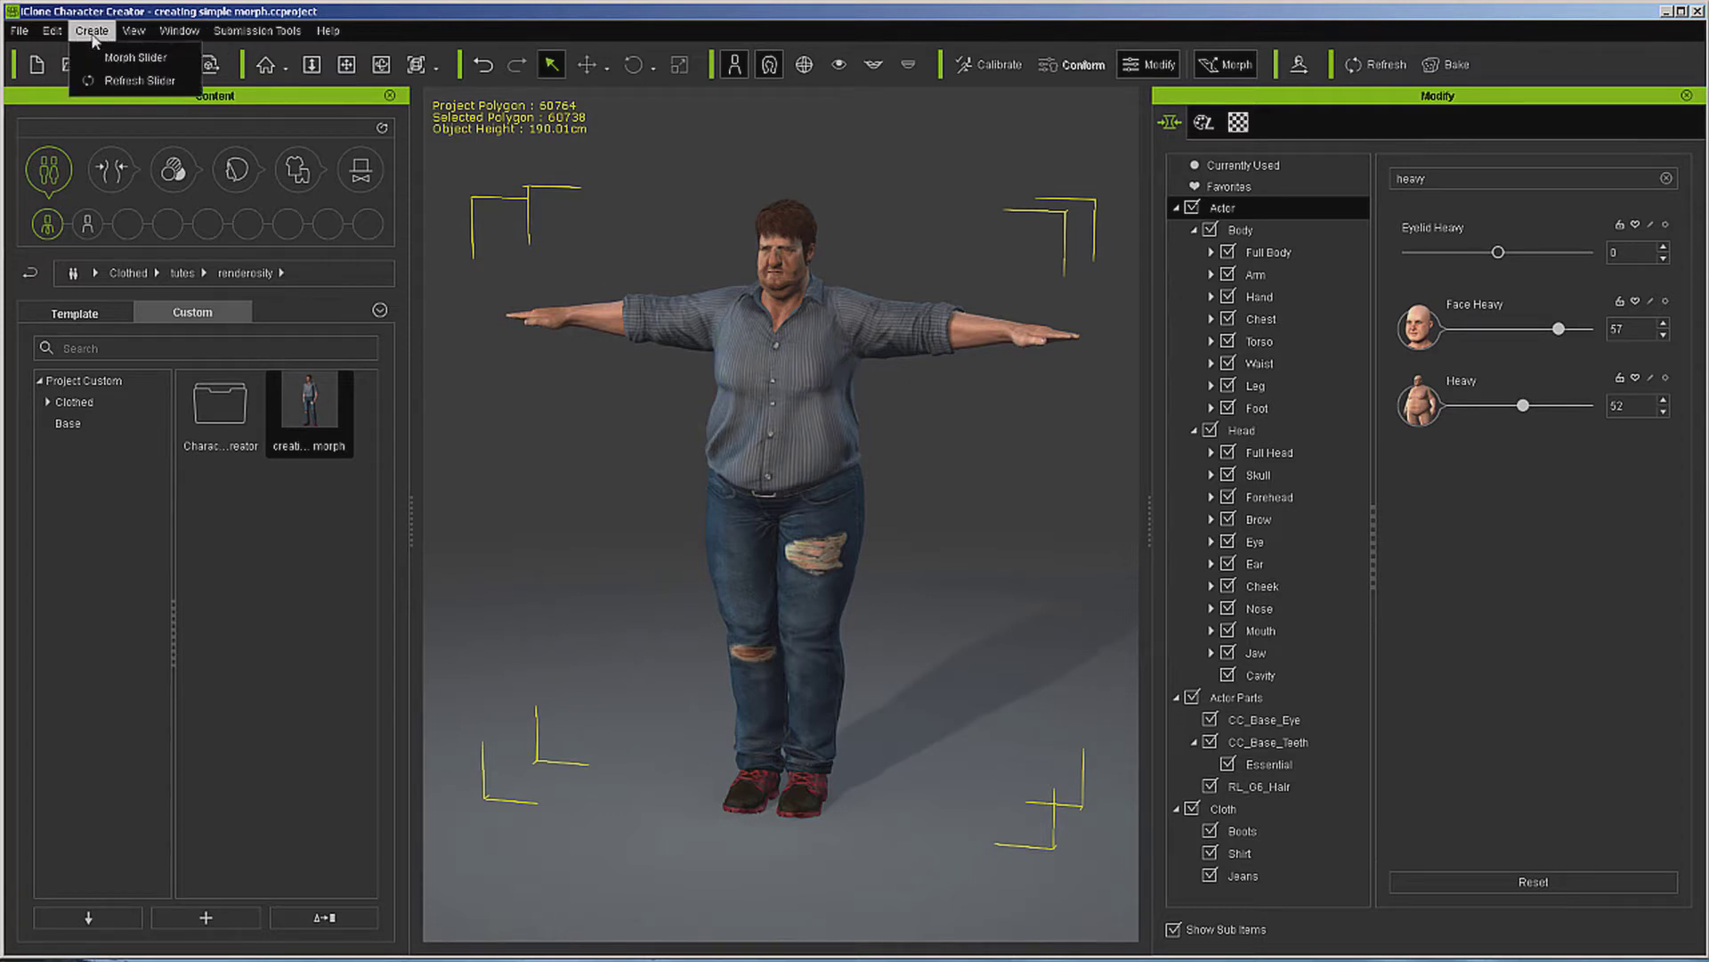
left_click(112, 55)
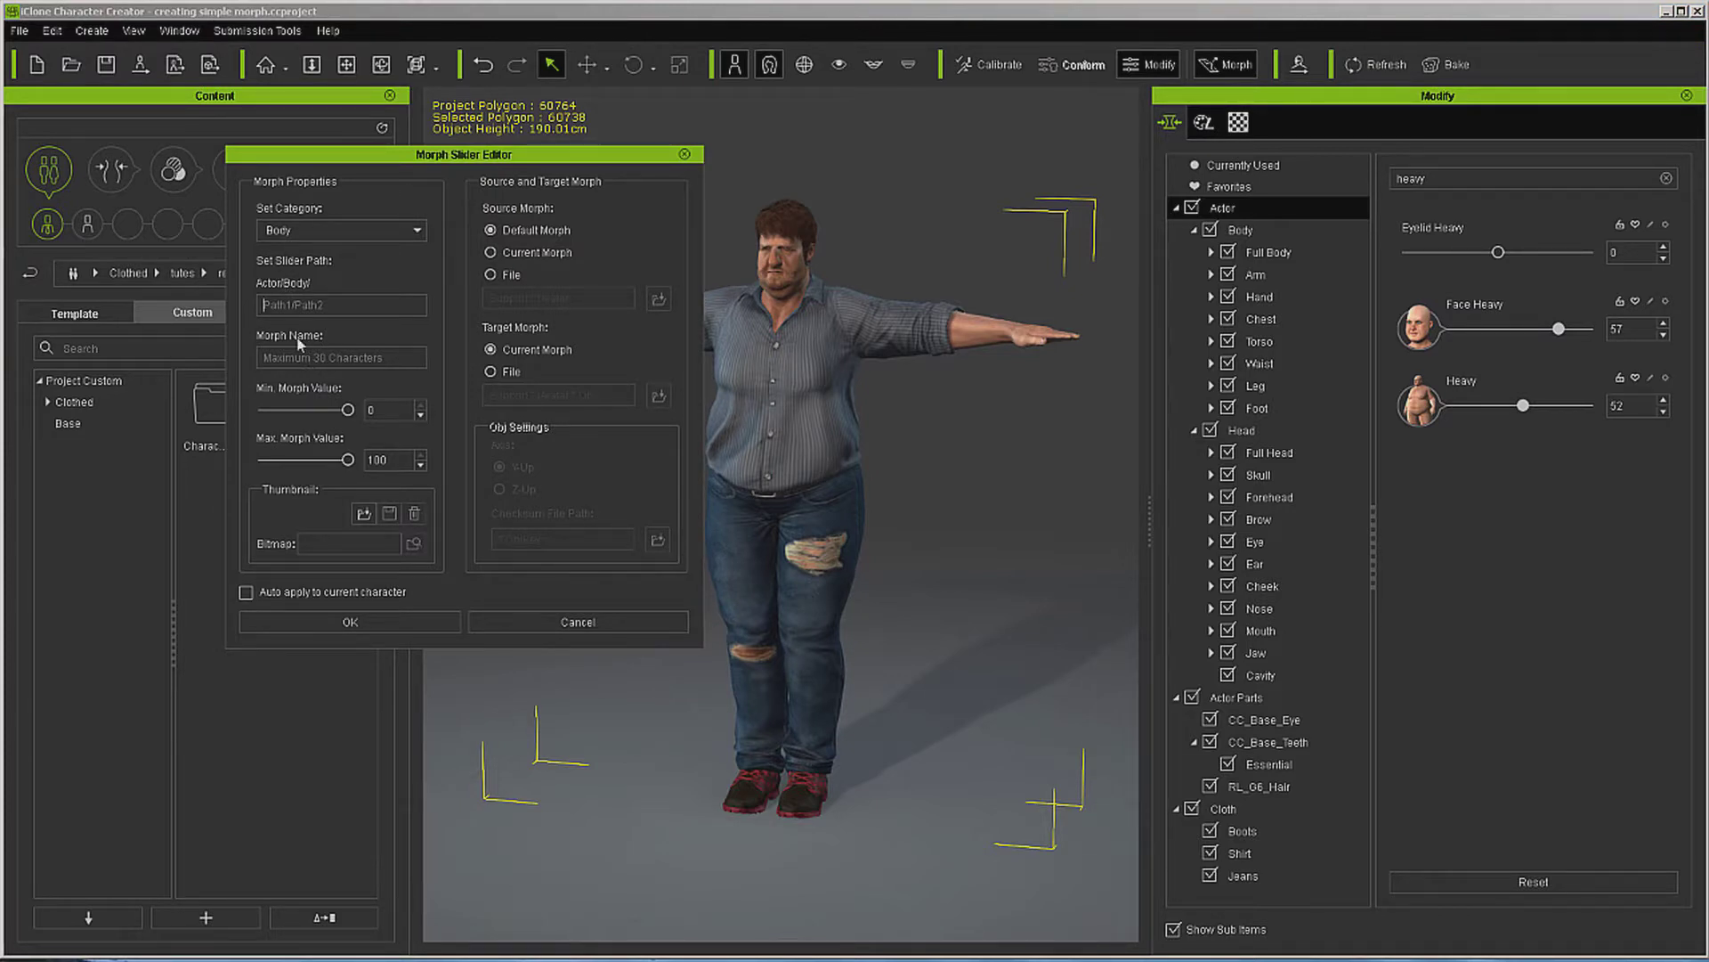
left_click(313, 306)
type("My Morphs")
left_click(304, 356)
type("Aging Process")
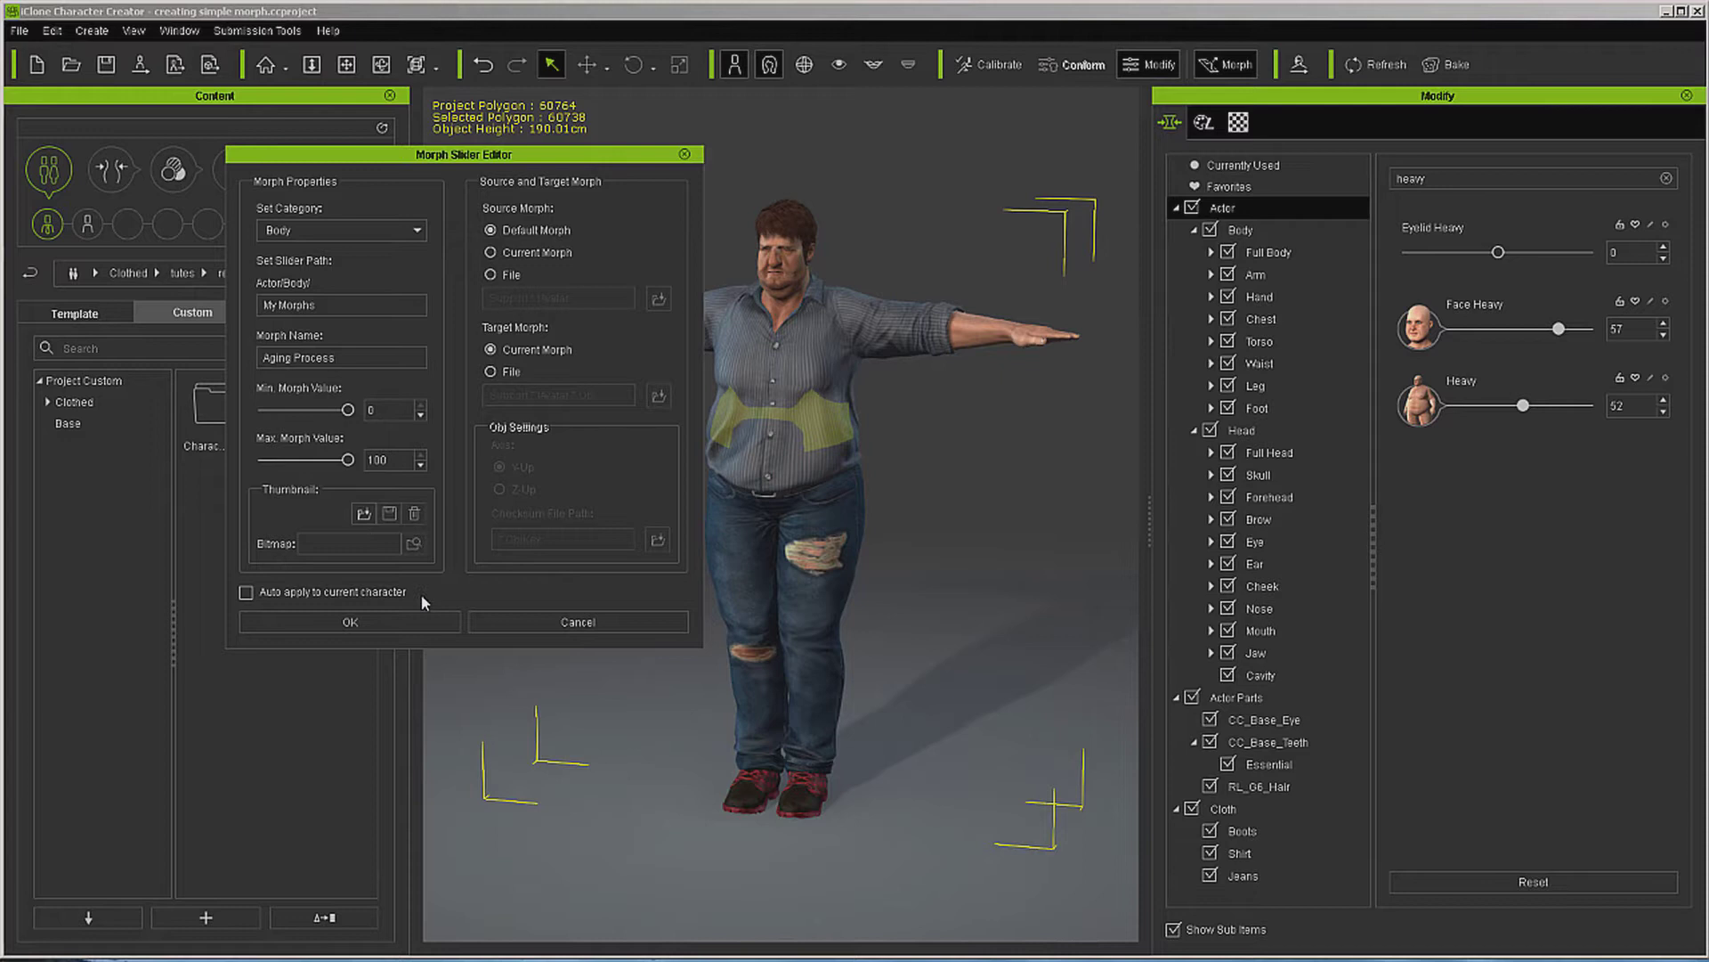
left_click(415, 617)
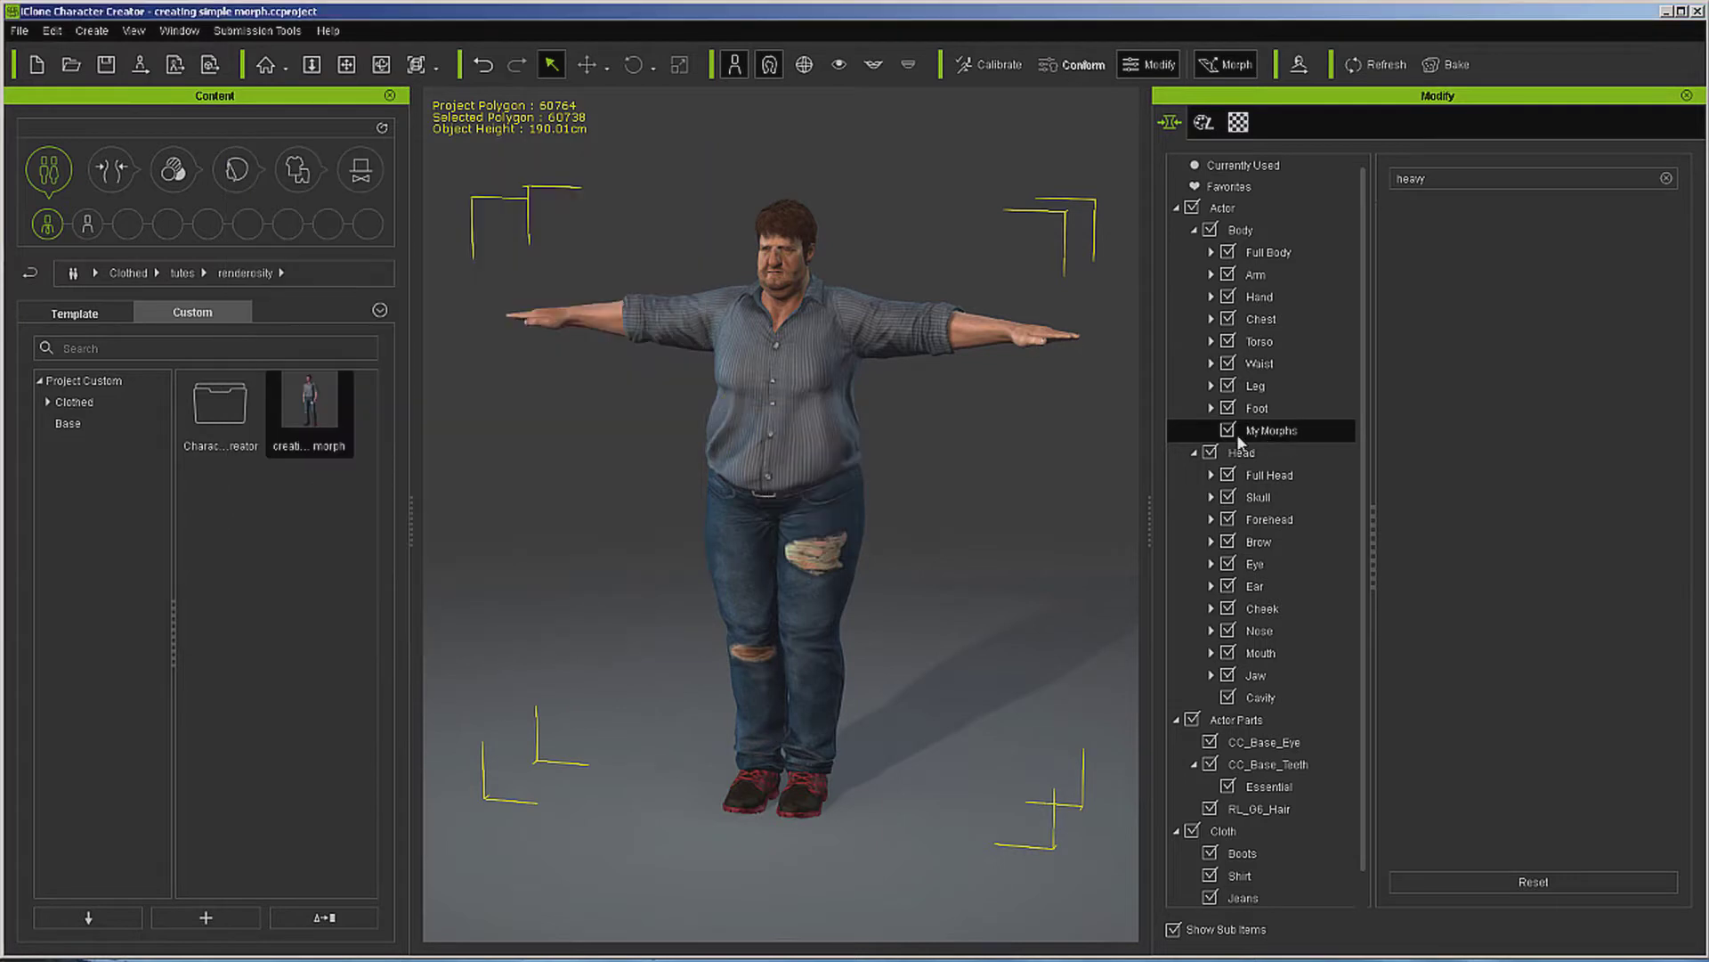
Step: Show the My Morphs group's sliders and try the Aging Process slider
left_click(1274, 434)
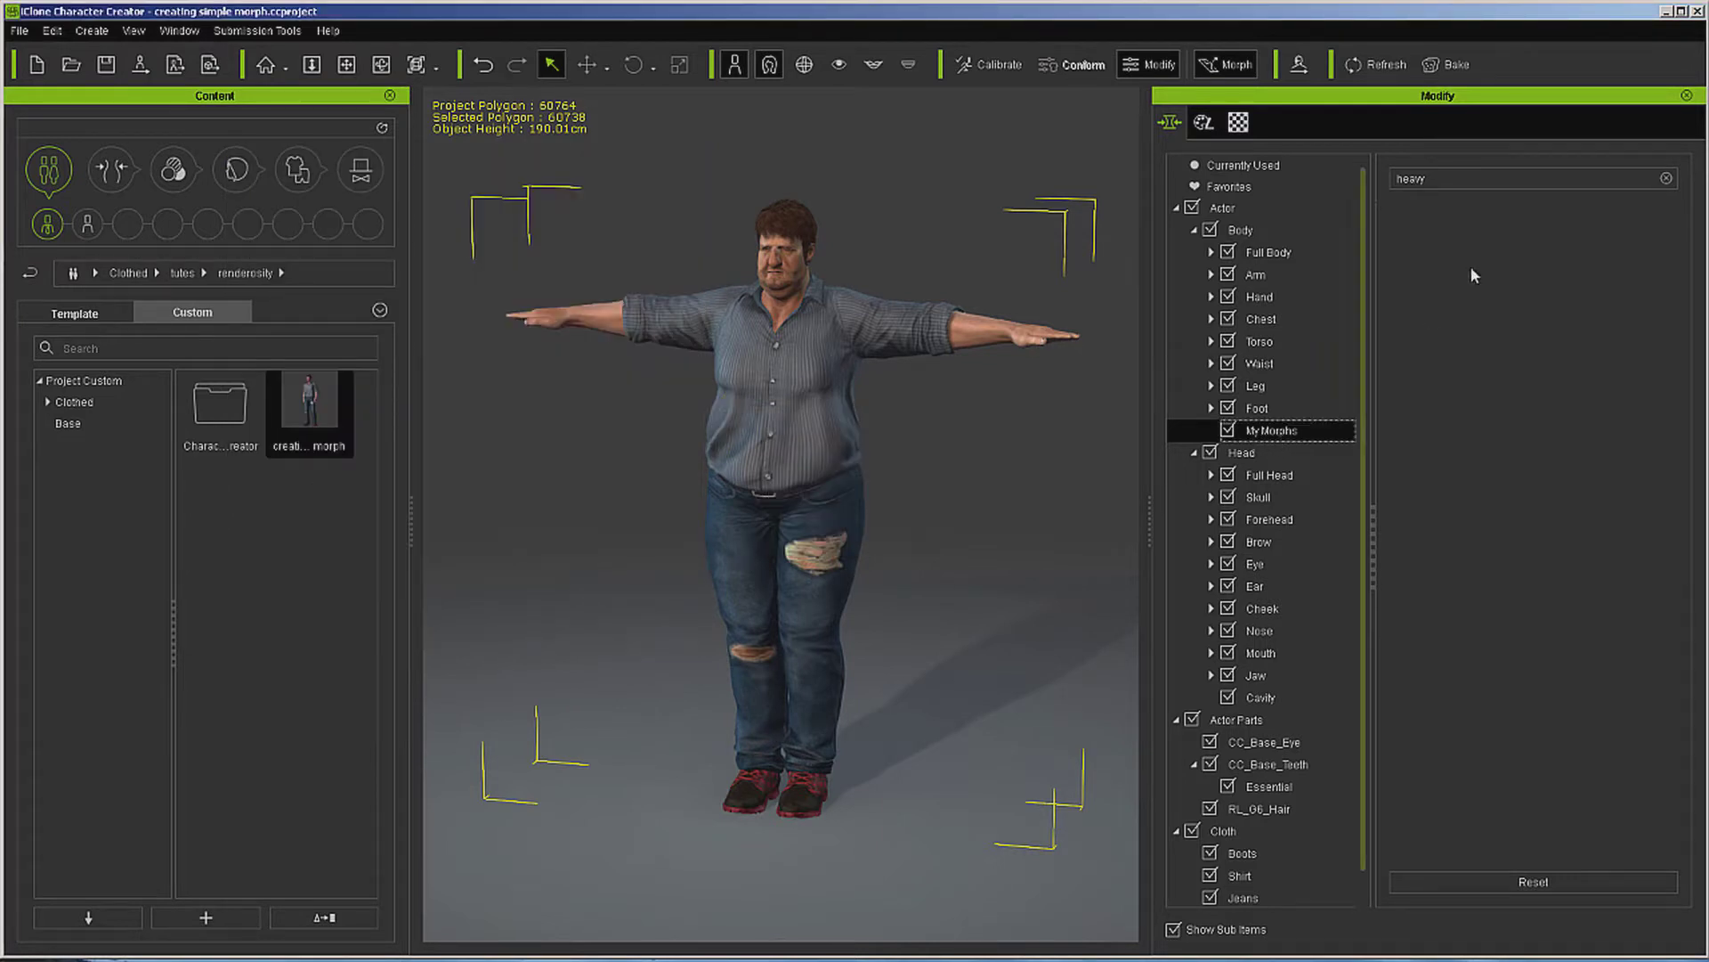
left_click(1666, 179)
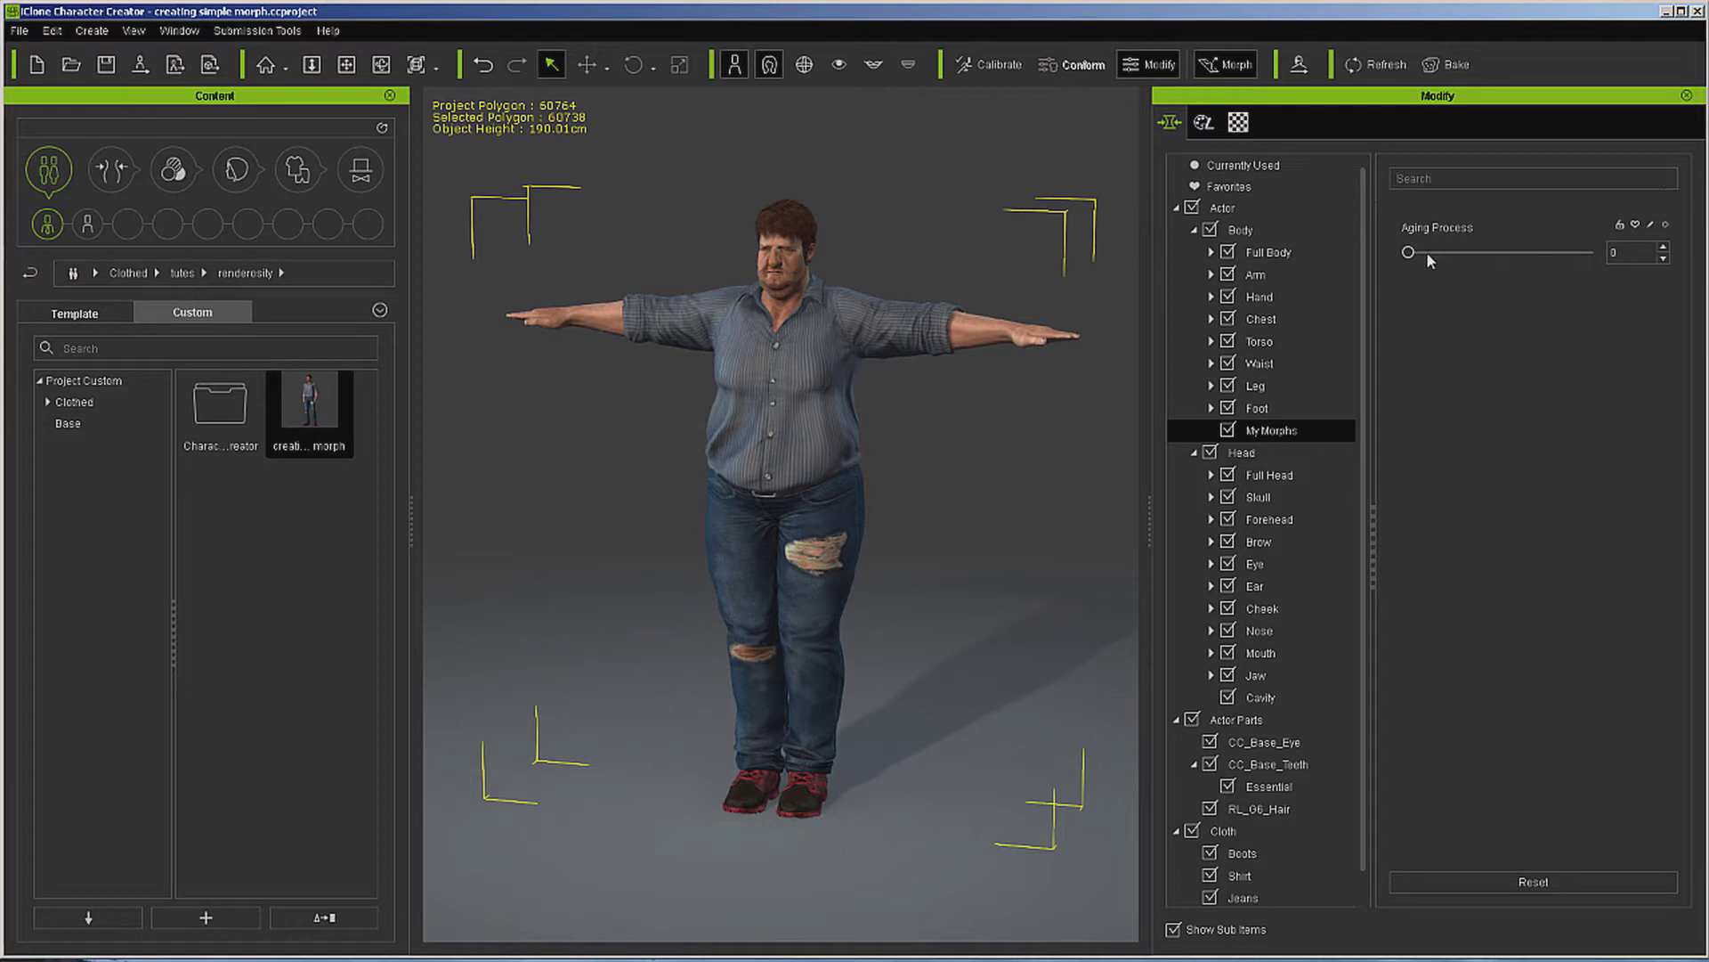
left_click_drag(1418, 248, 1310, 259)
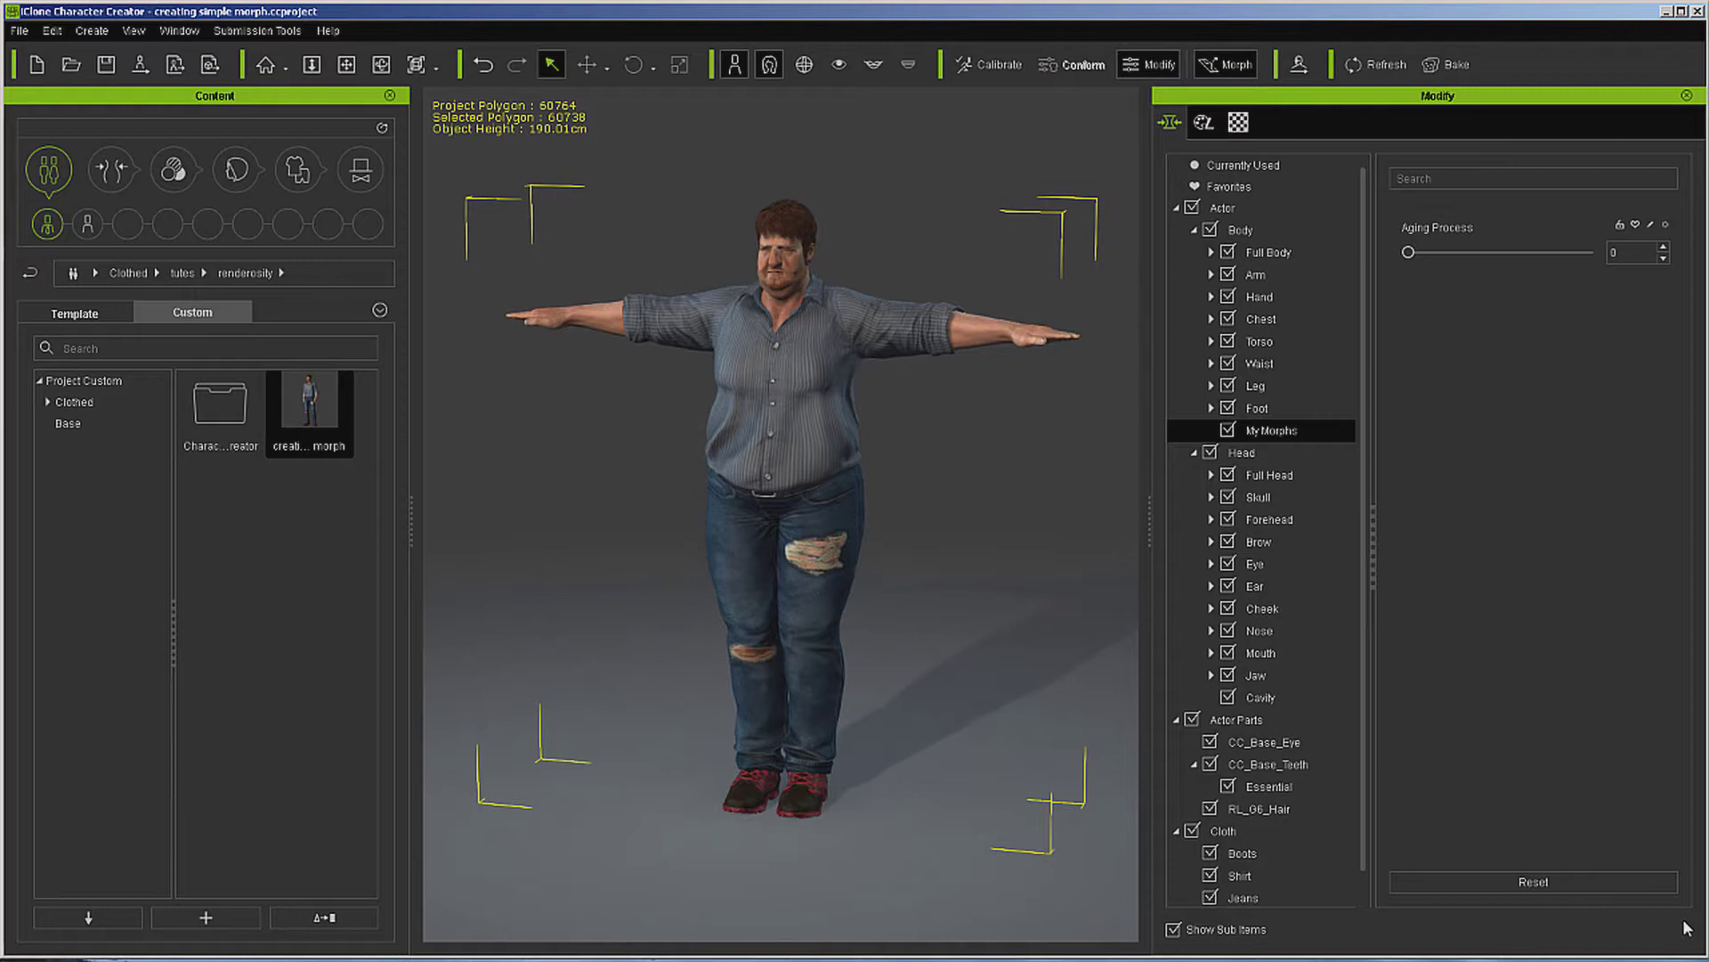
Step: Reset the Actor to its default body, then set Aging Process to 100
left_click(1248, 211)
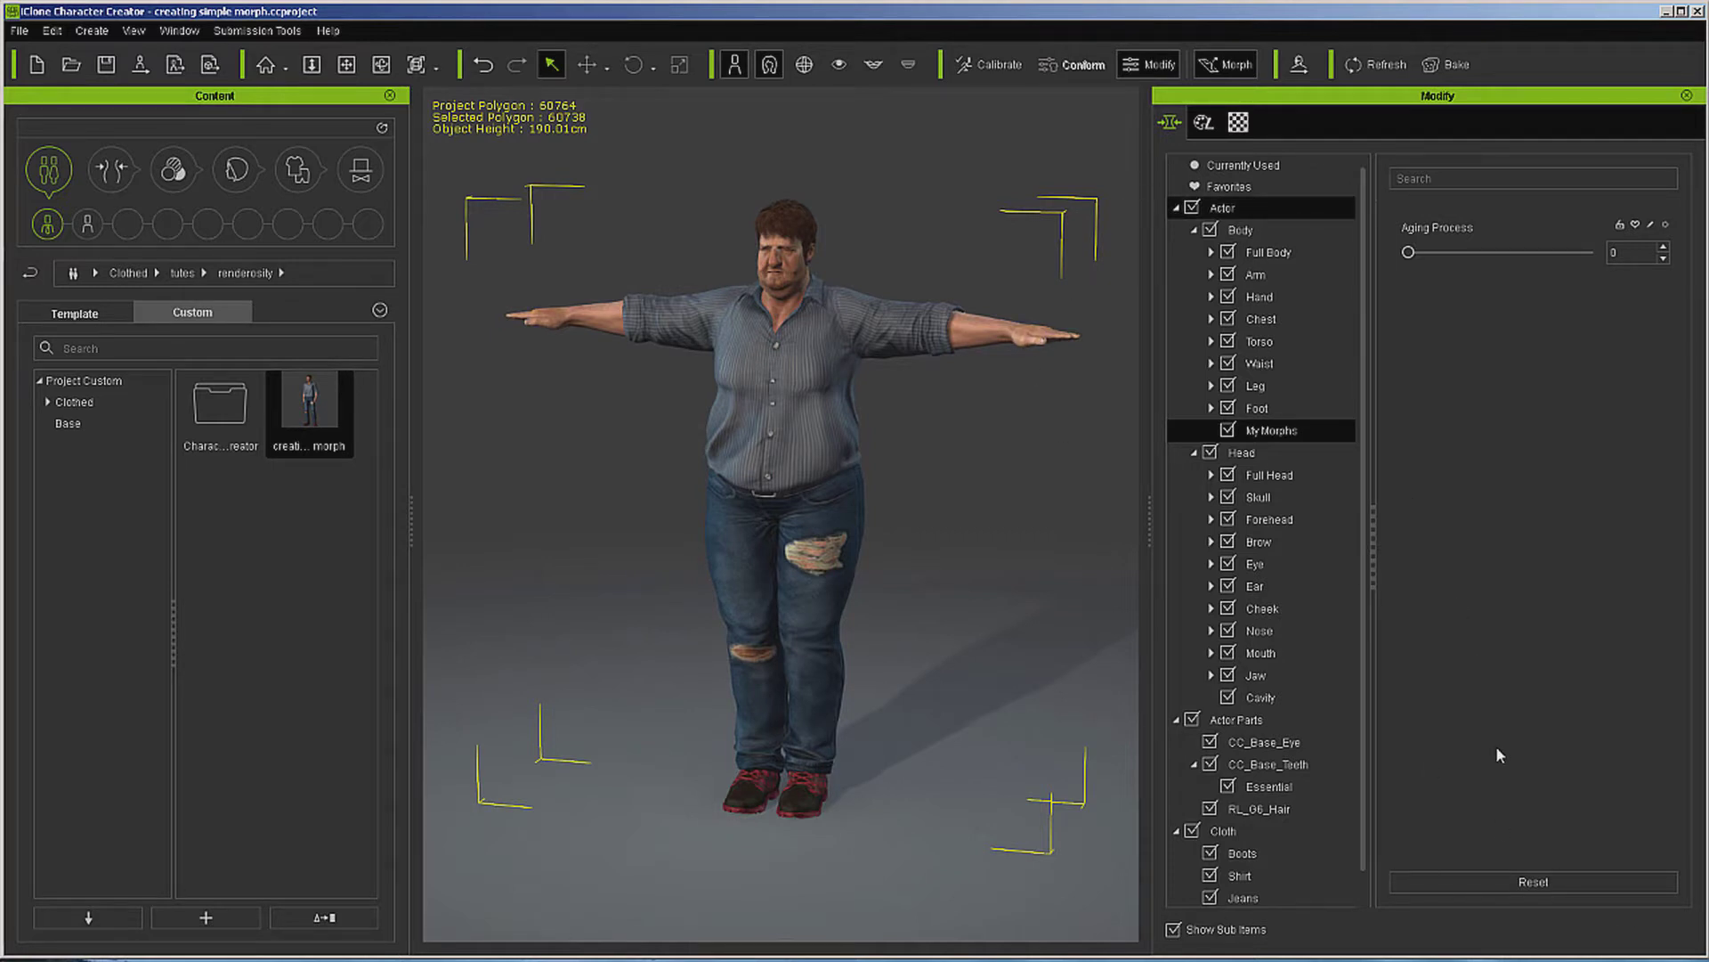
left_click(1513, 881)
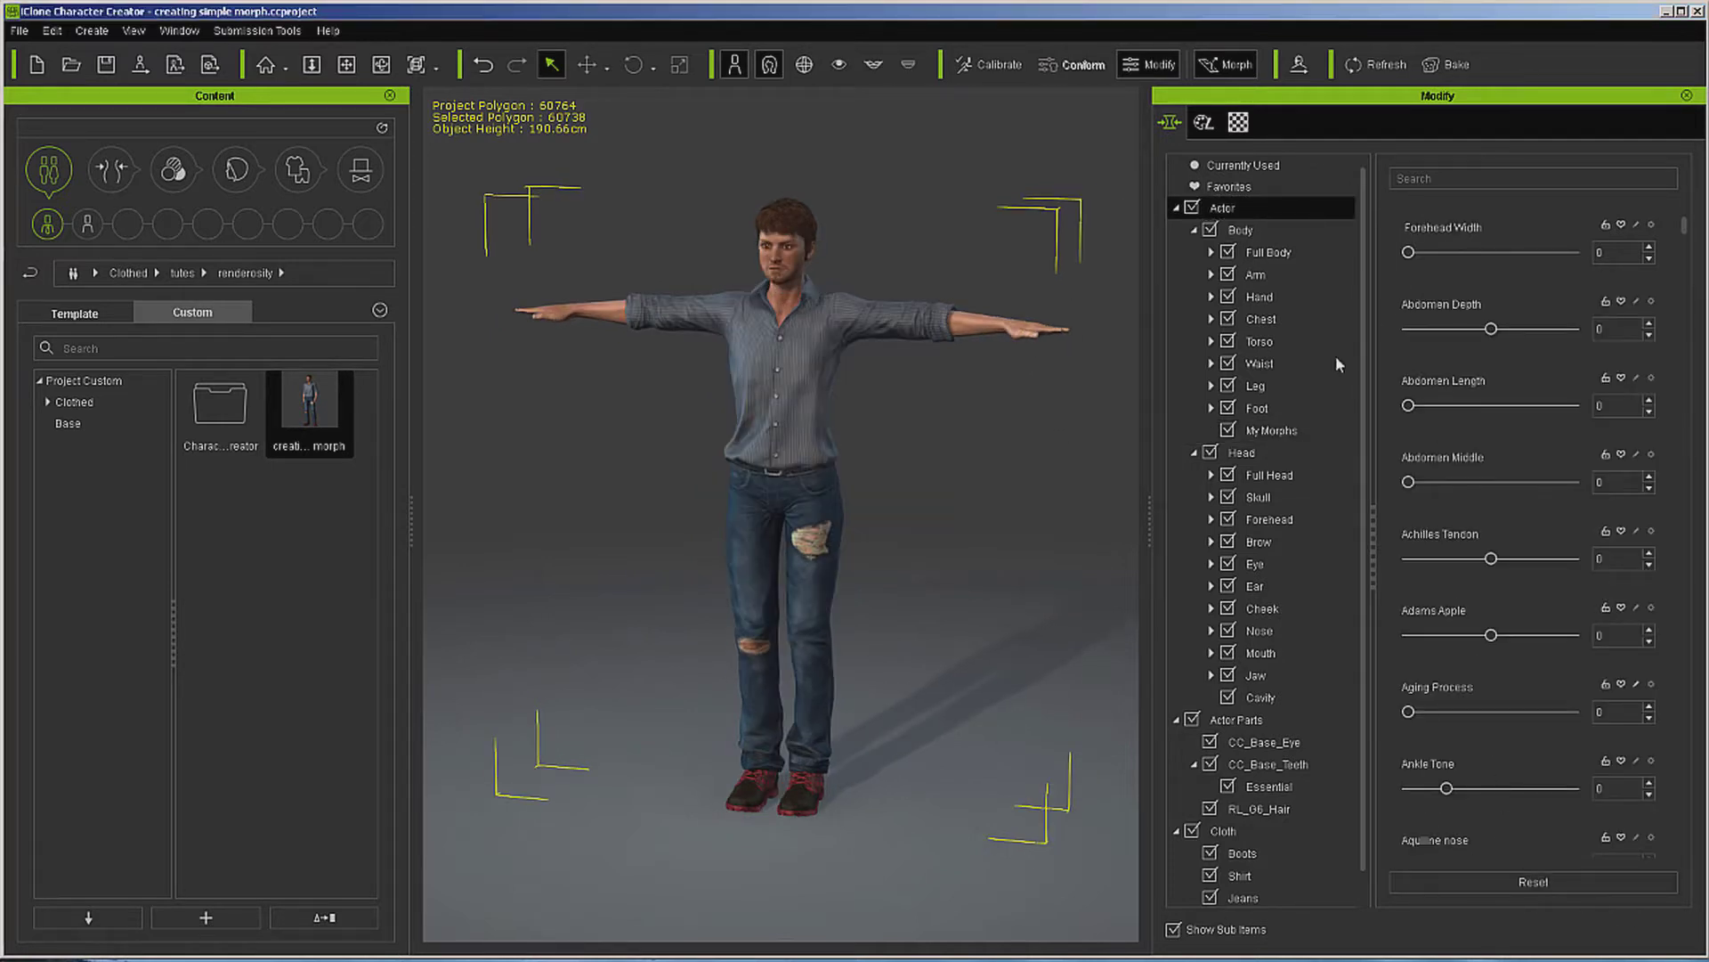
left_click(1271, 431)
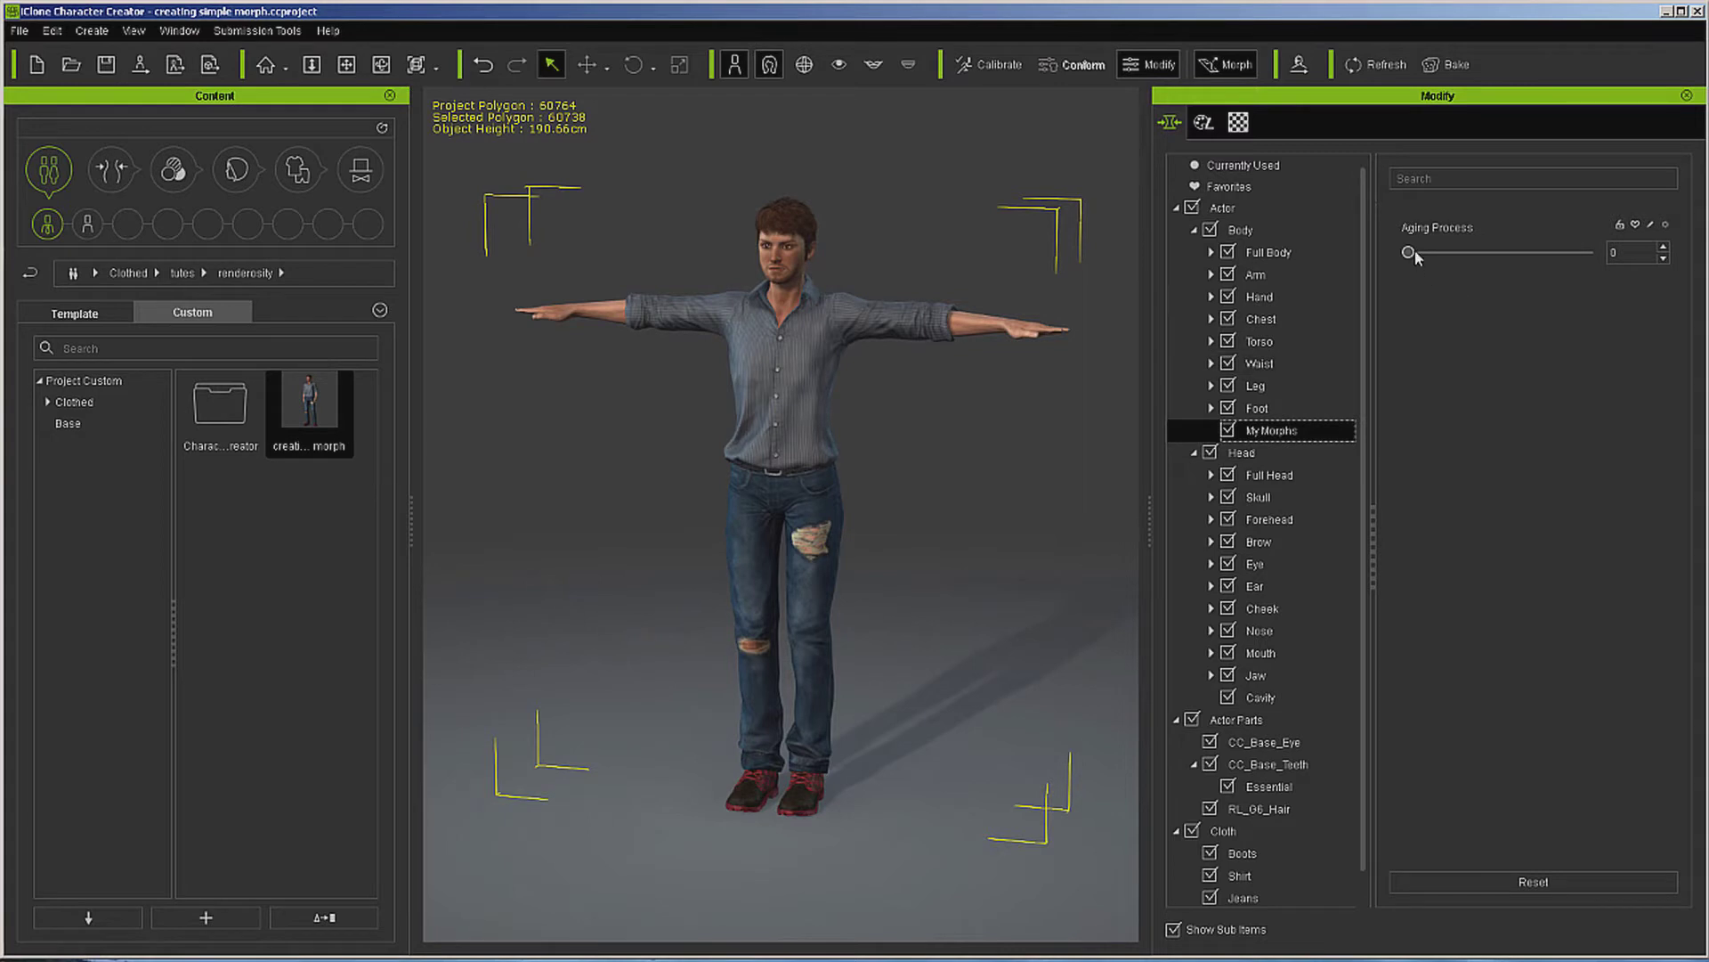
left_click_drag(1410, 253, 1603, 287)
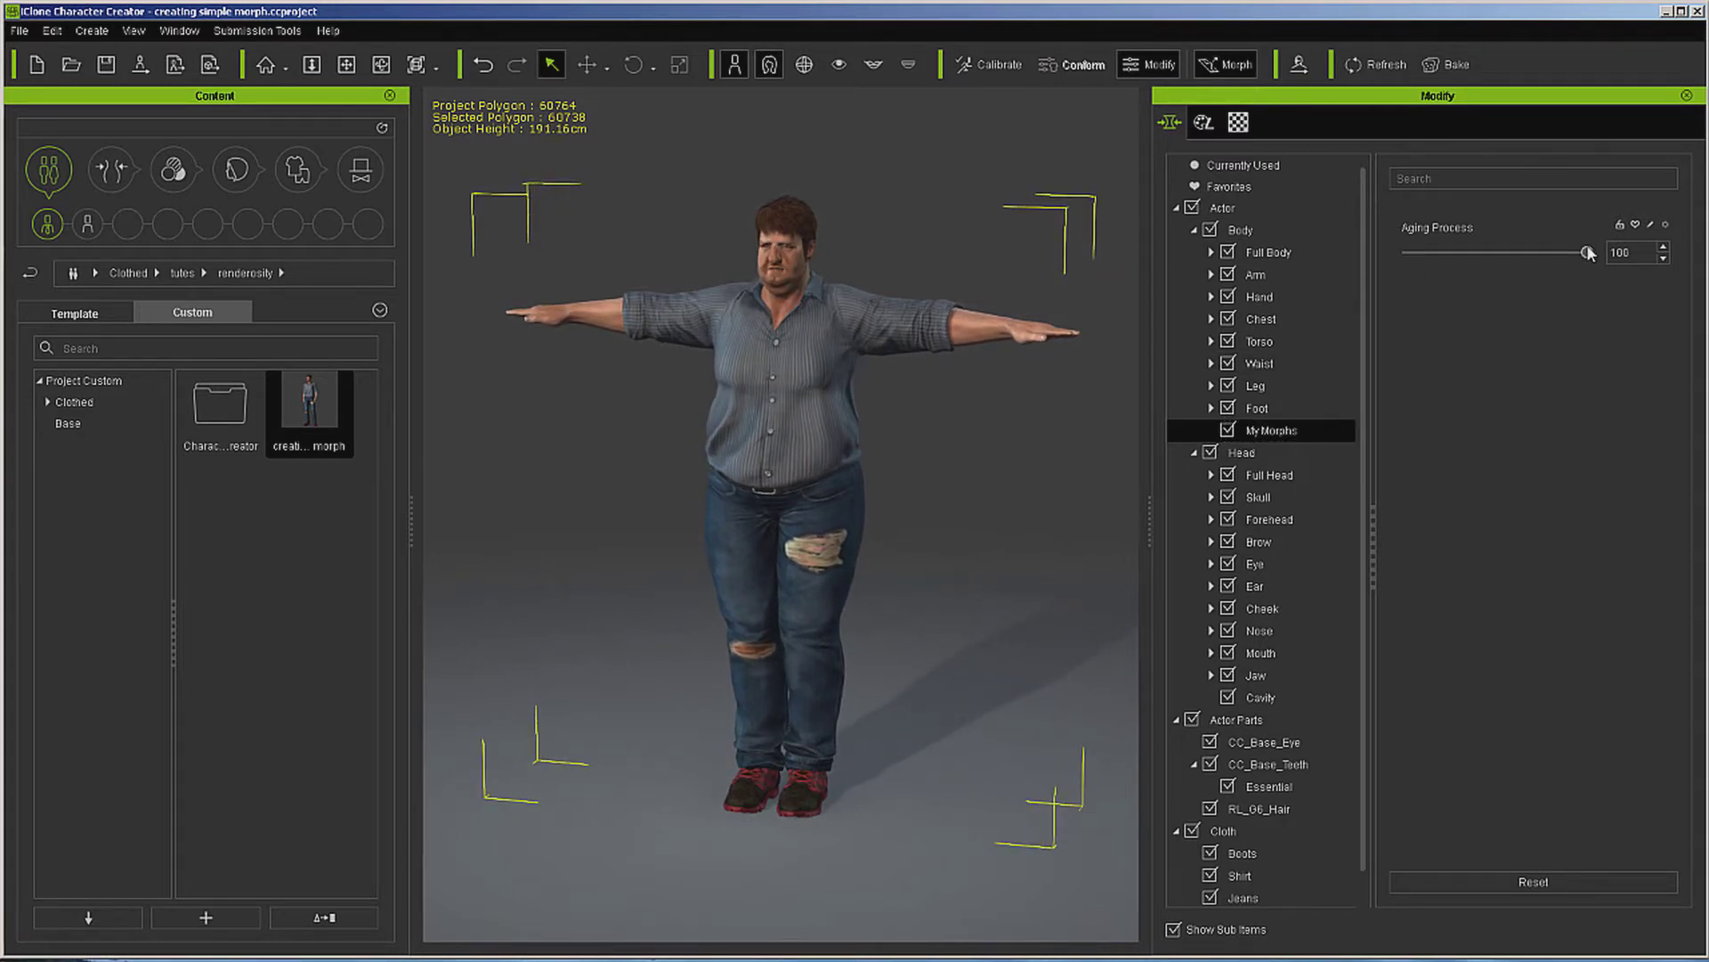
left_click_drag(1587, 252, 1643, 283)
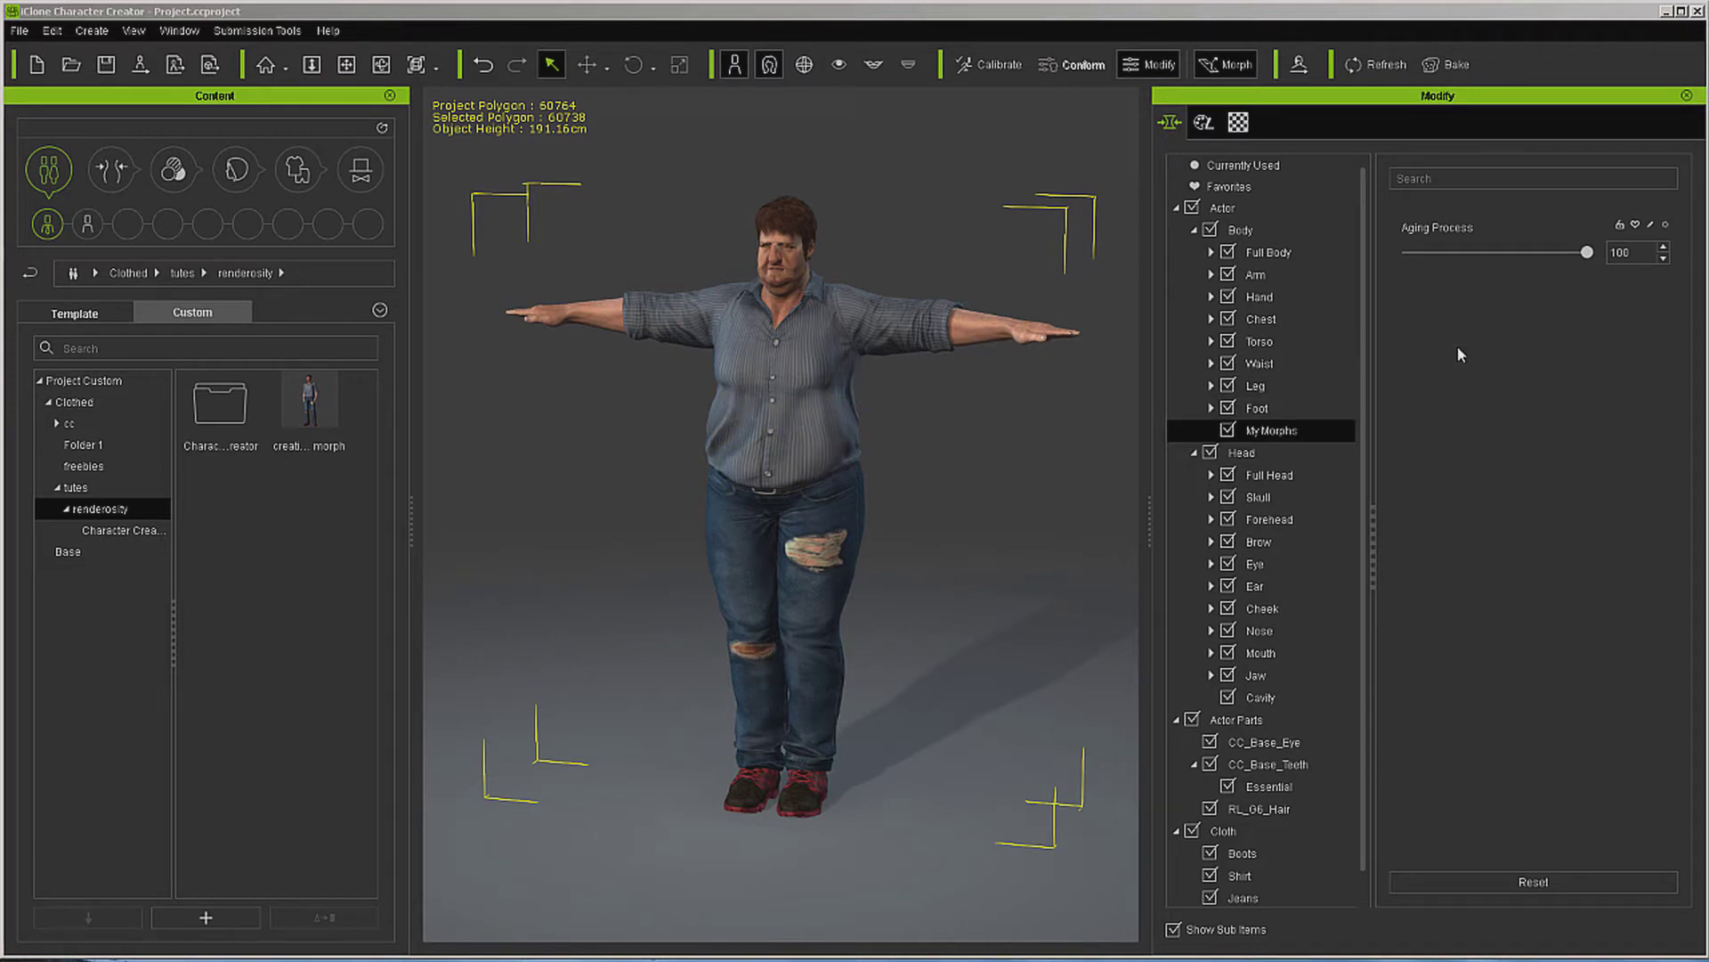
Step: Filter the Actor sliders by 'Heavy' and set Heavy to -100
left_click(1477, 182)
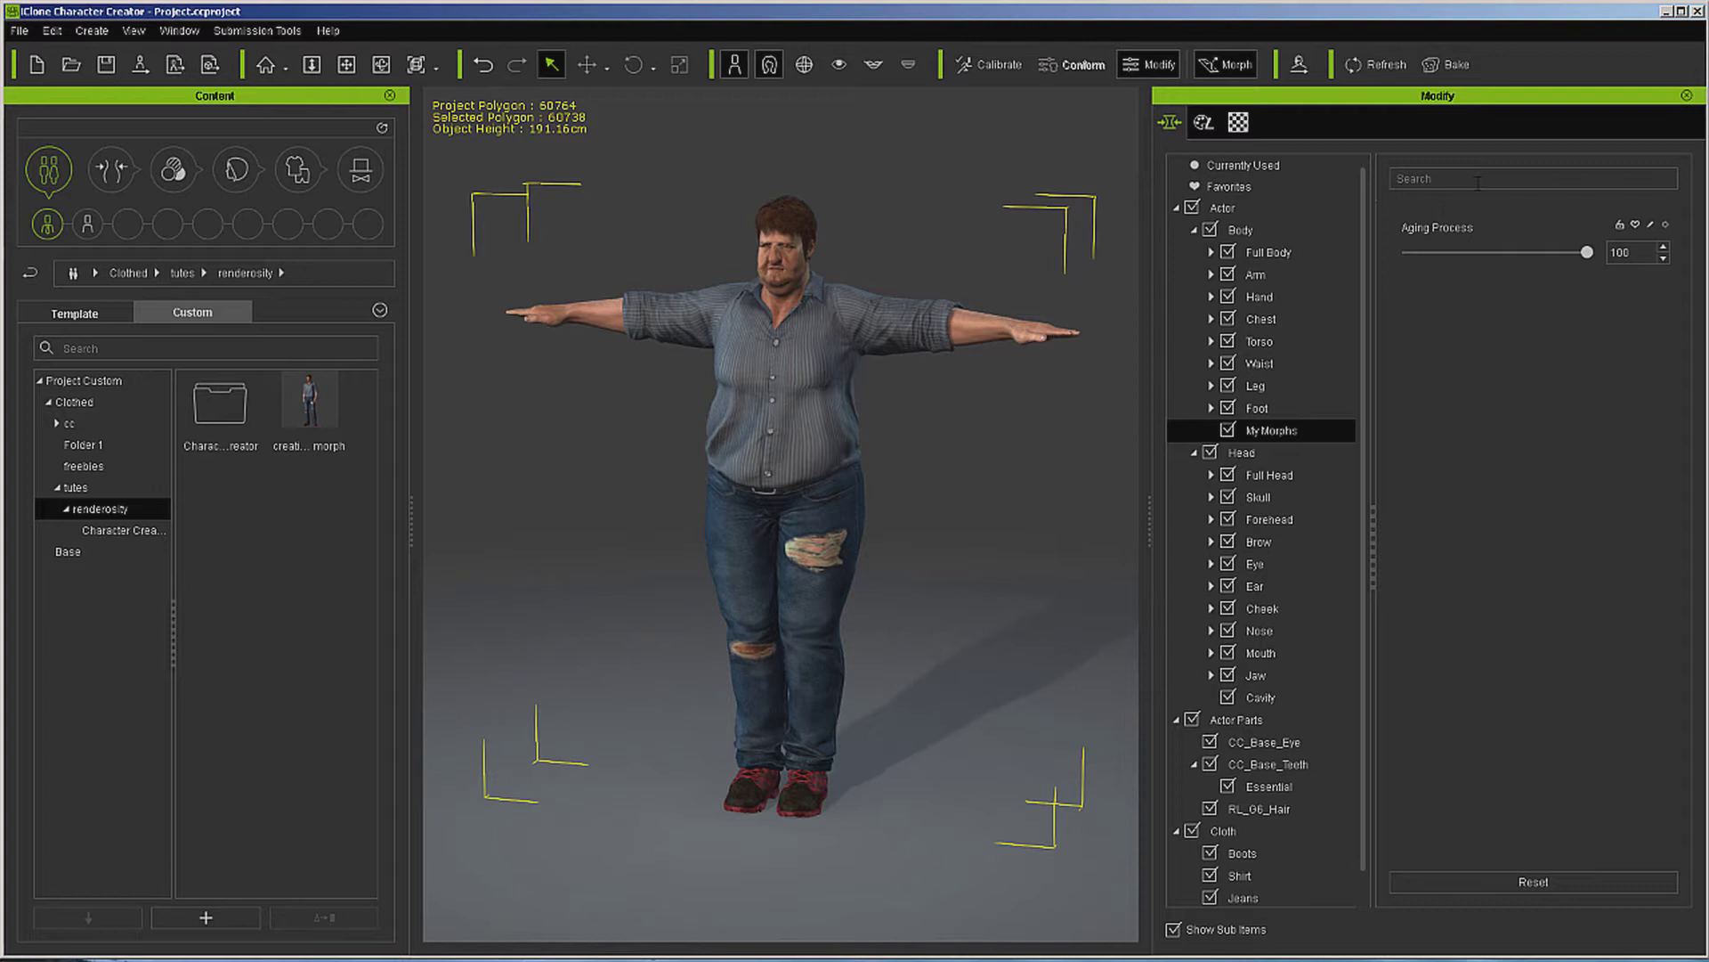
type("Heavy")
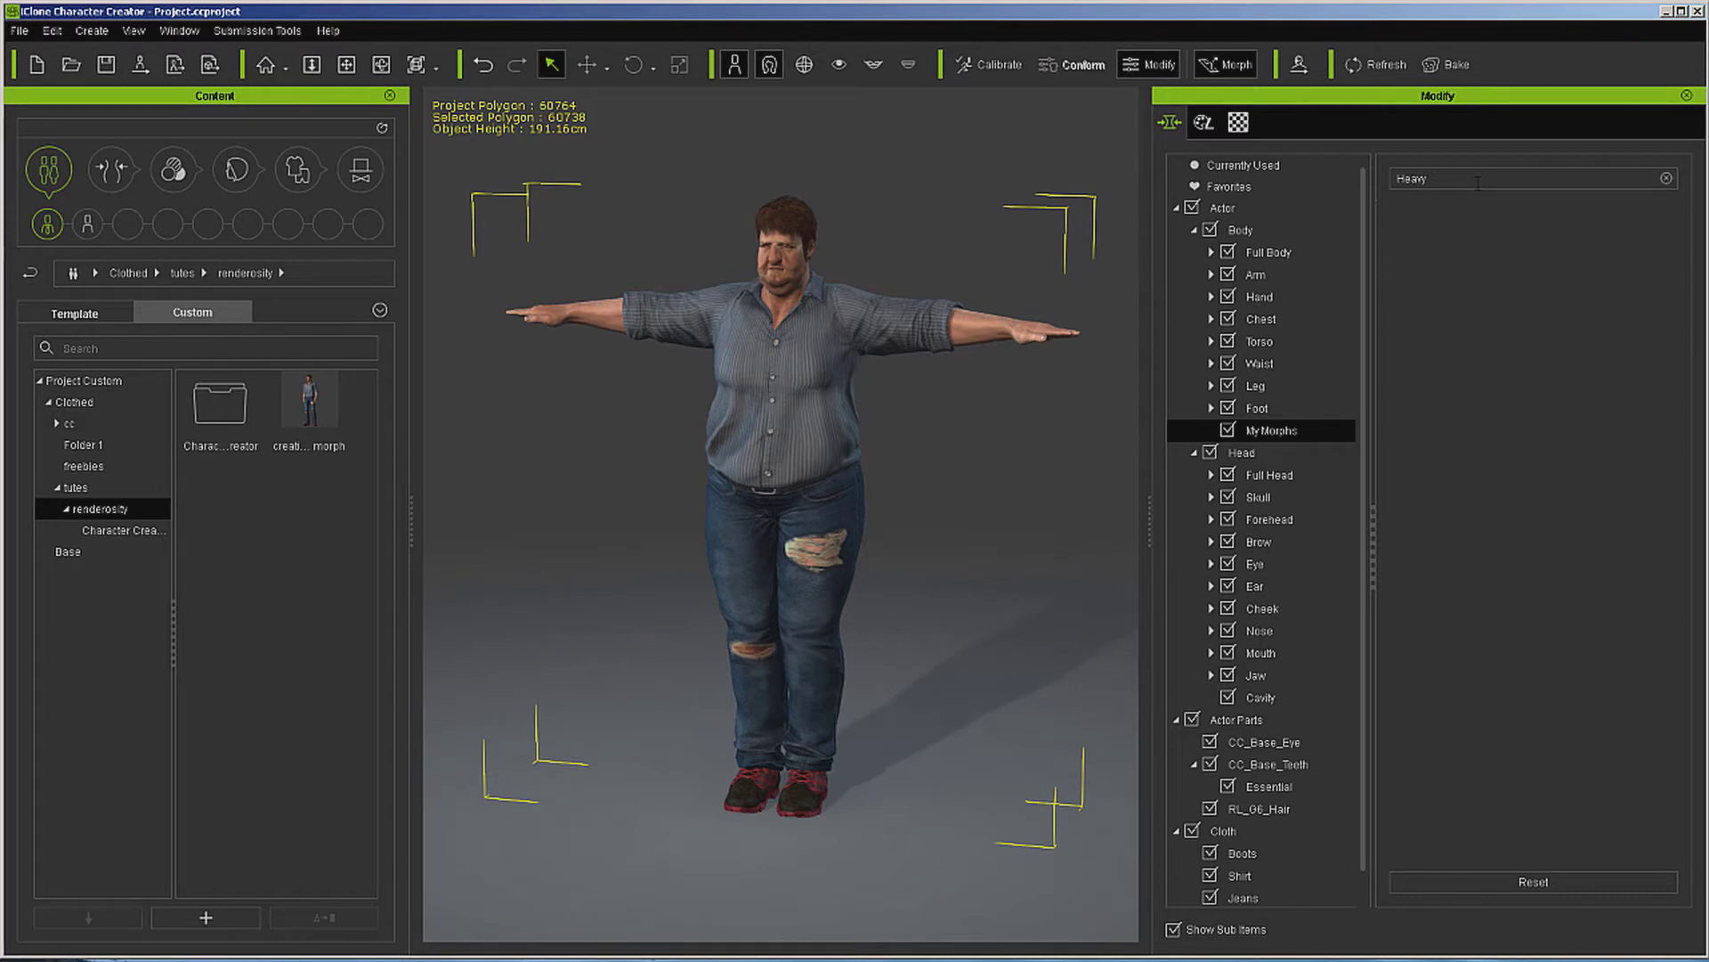
left_click(1222, 208)
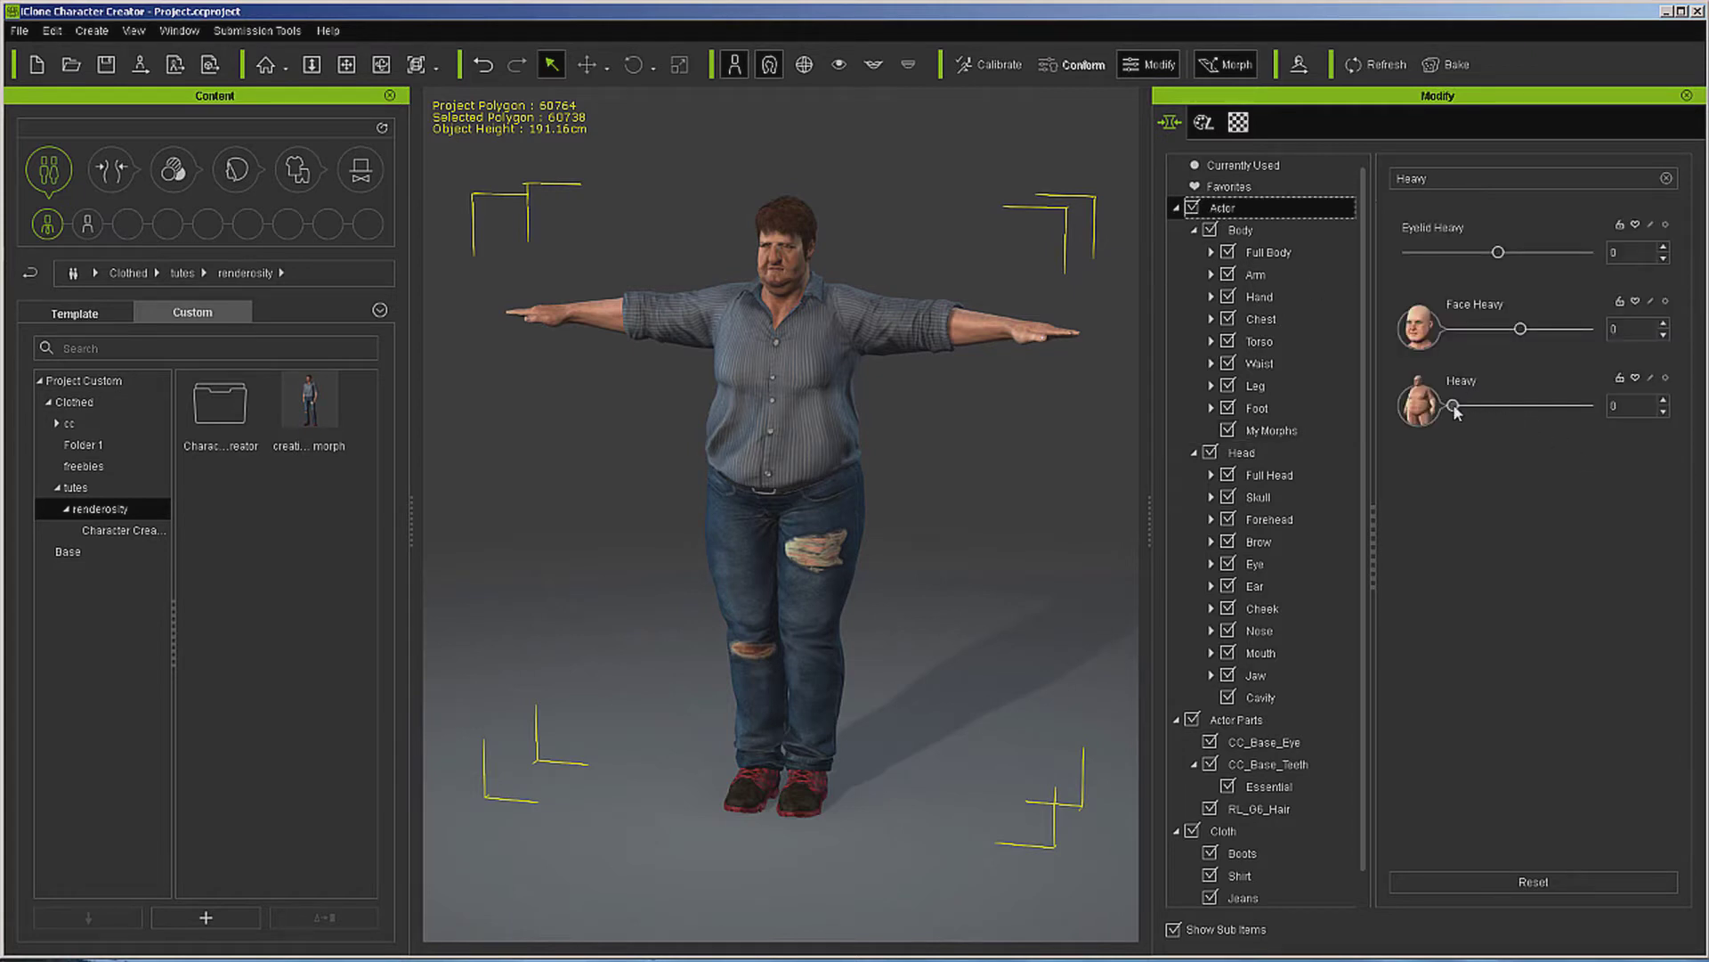
left_click(1453, 406)
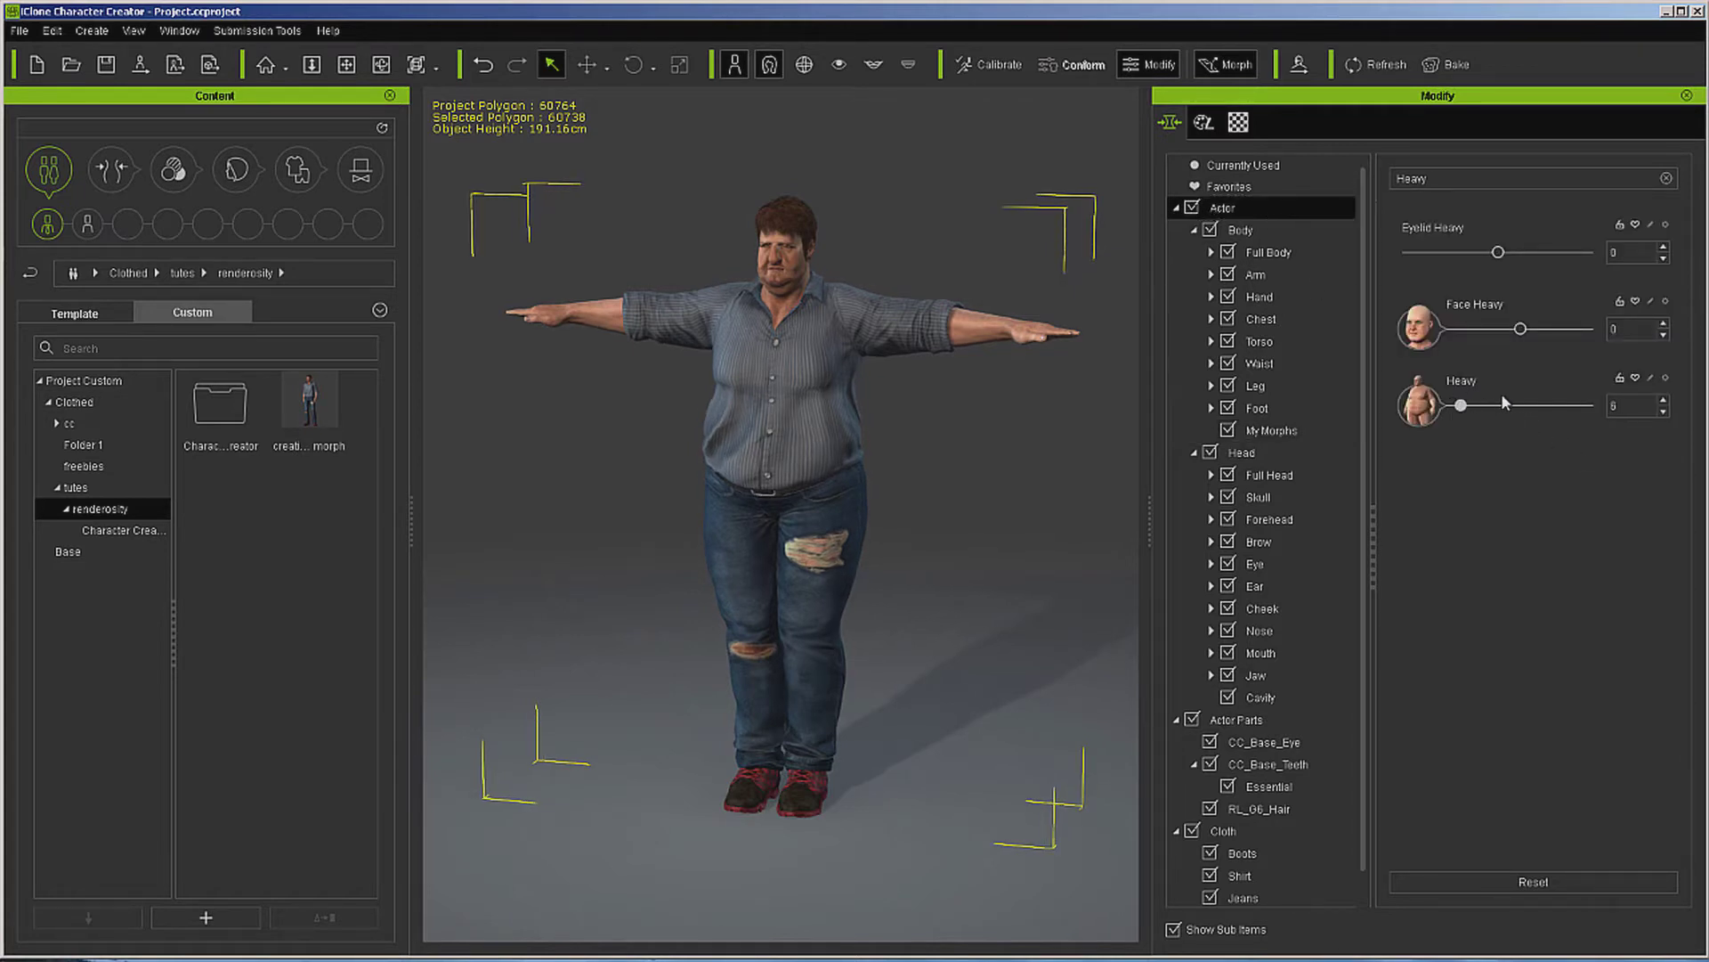
left_click(1627, 402)
type("-100")
key("Return")
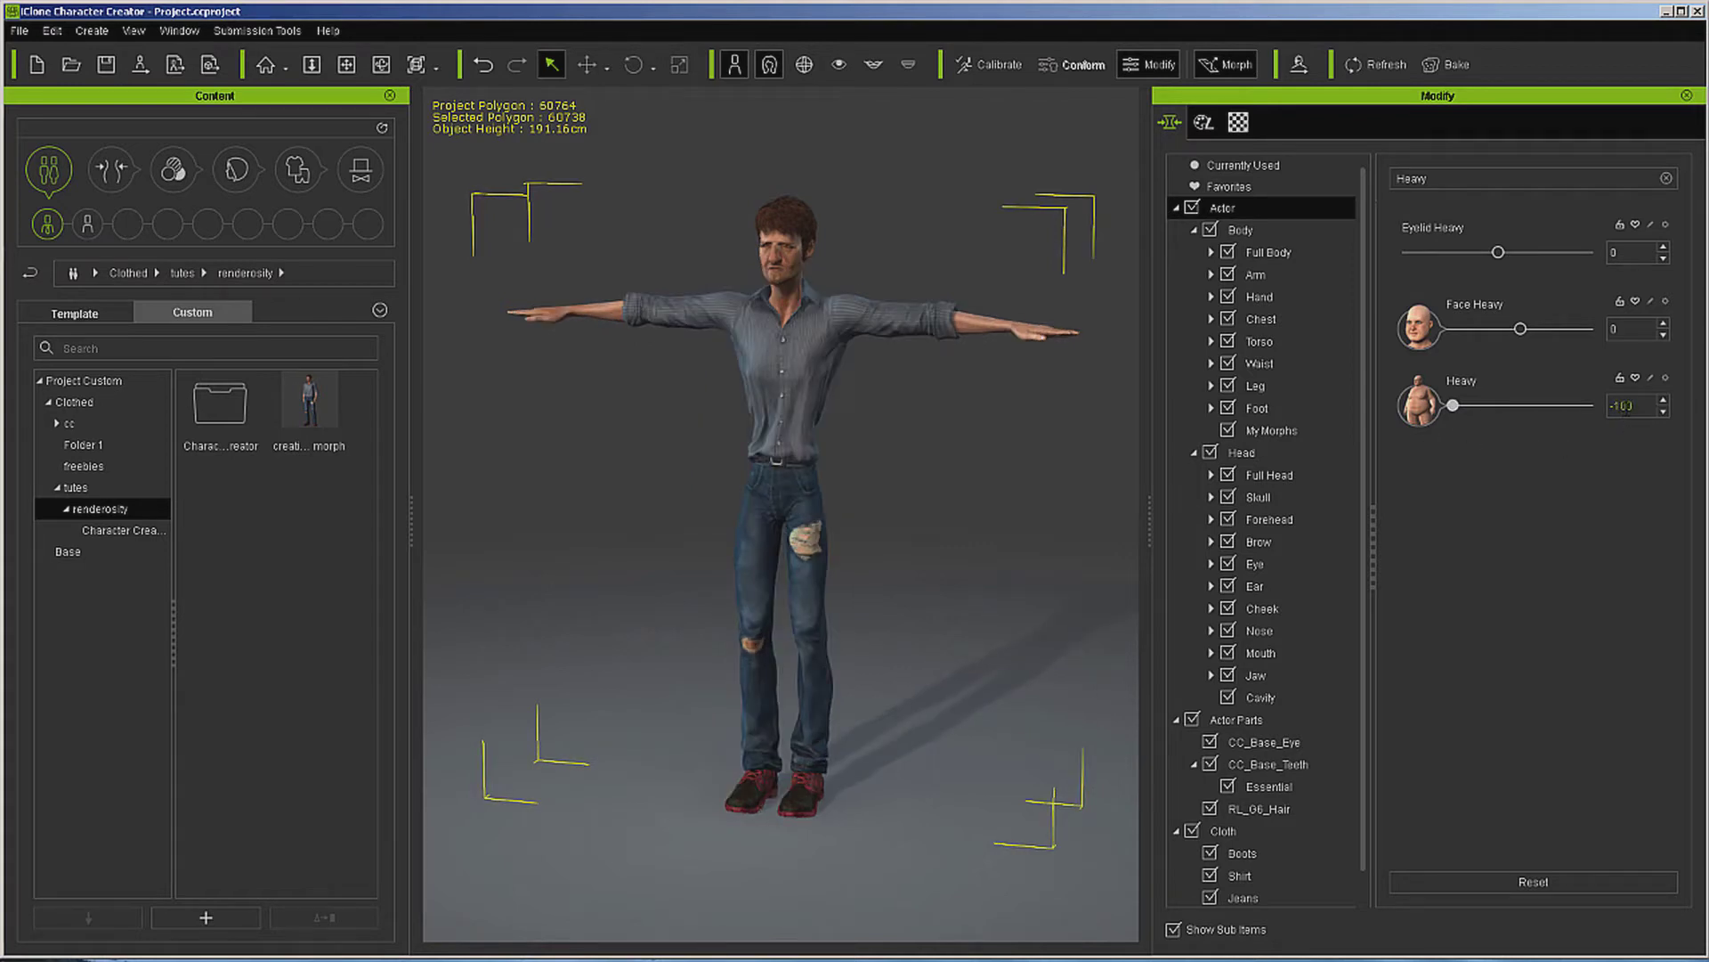
Step: Change Heavy to -90, then to -75, and lower Face Heavy to -60
double_click(1627, 405)
type("-90")
key("Return")
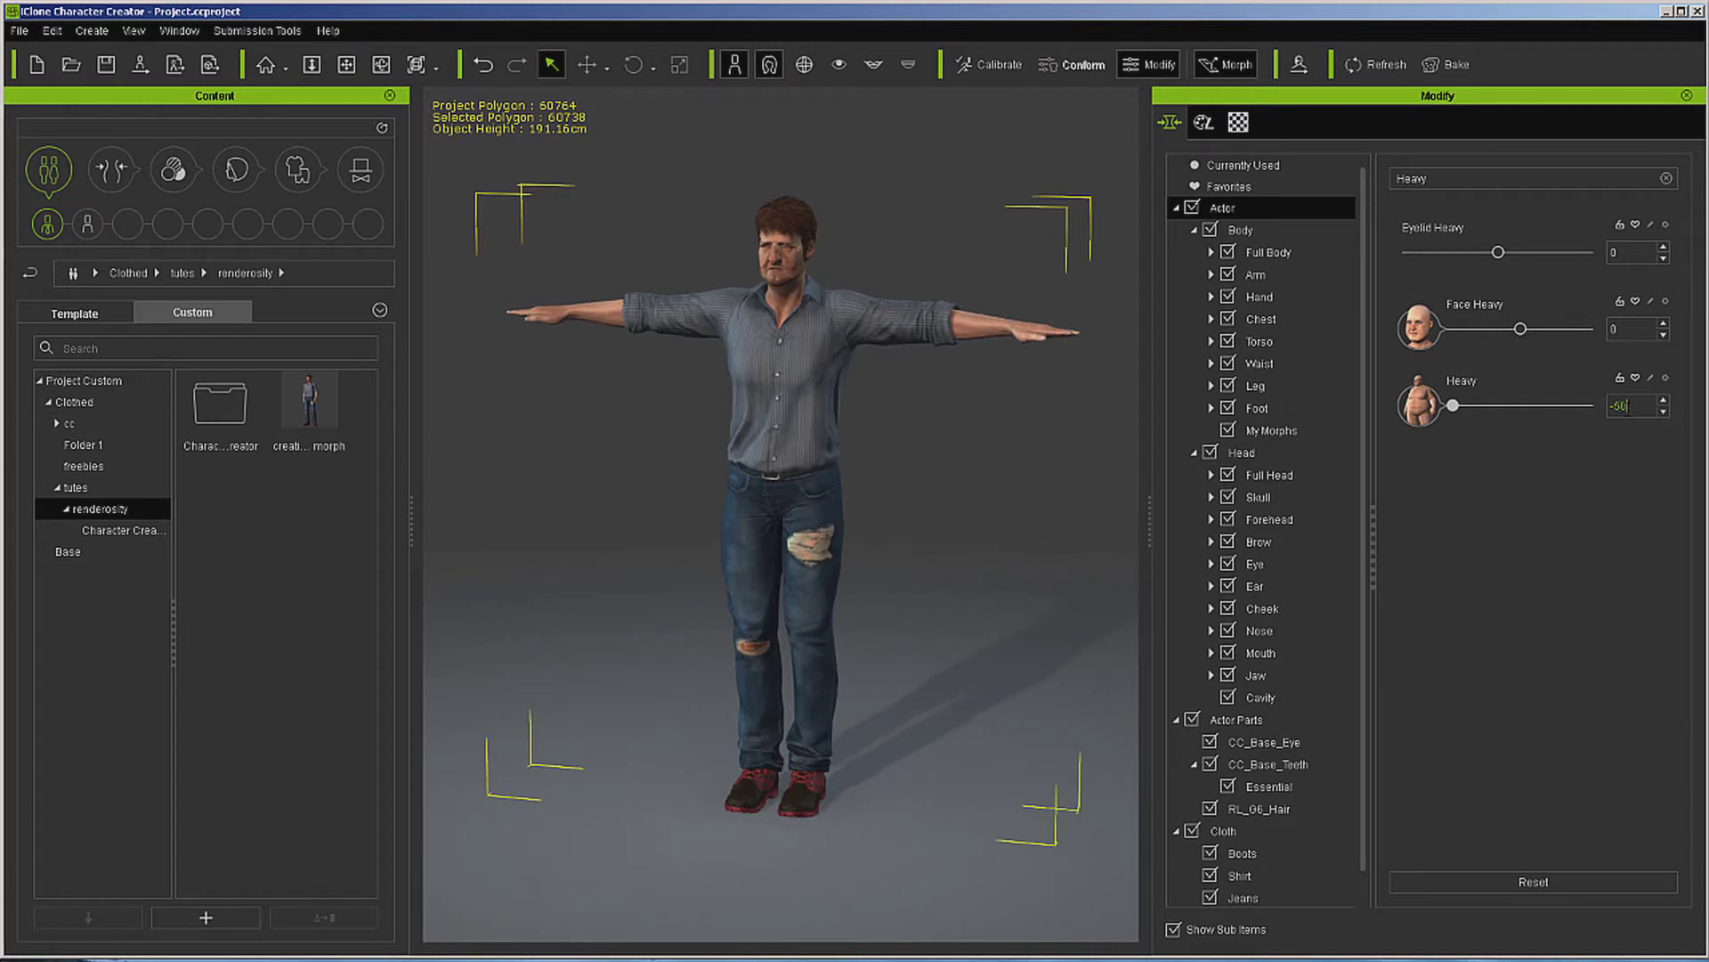
key("BackSpace")
key("BackSpace")
key("BackSpace")
type("-75")
key("Return")
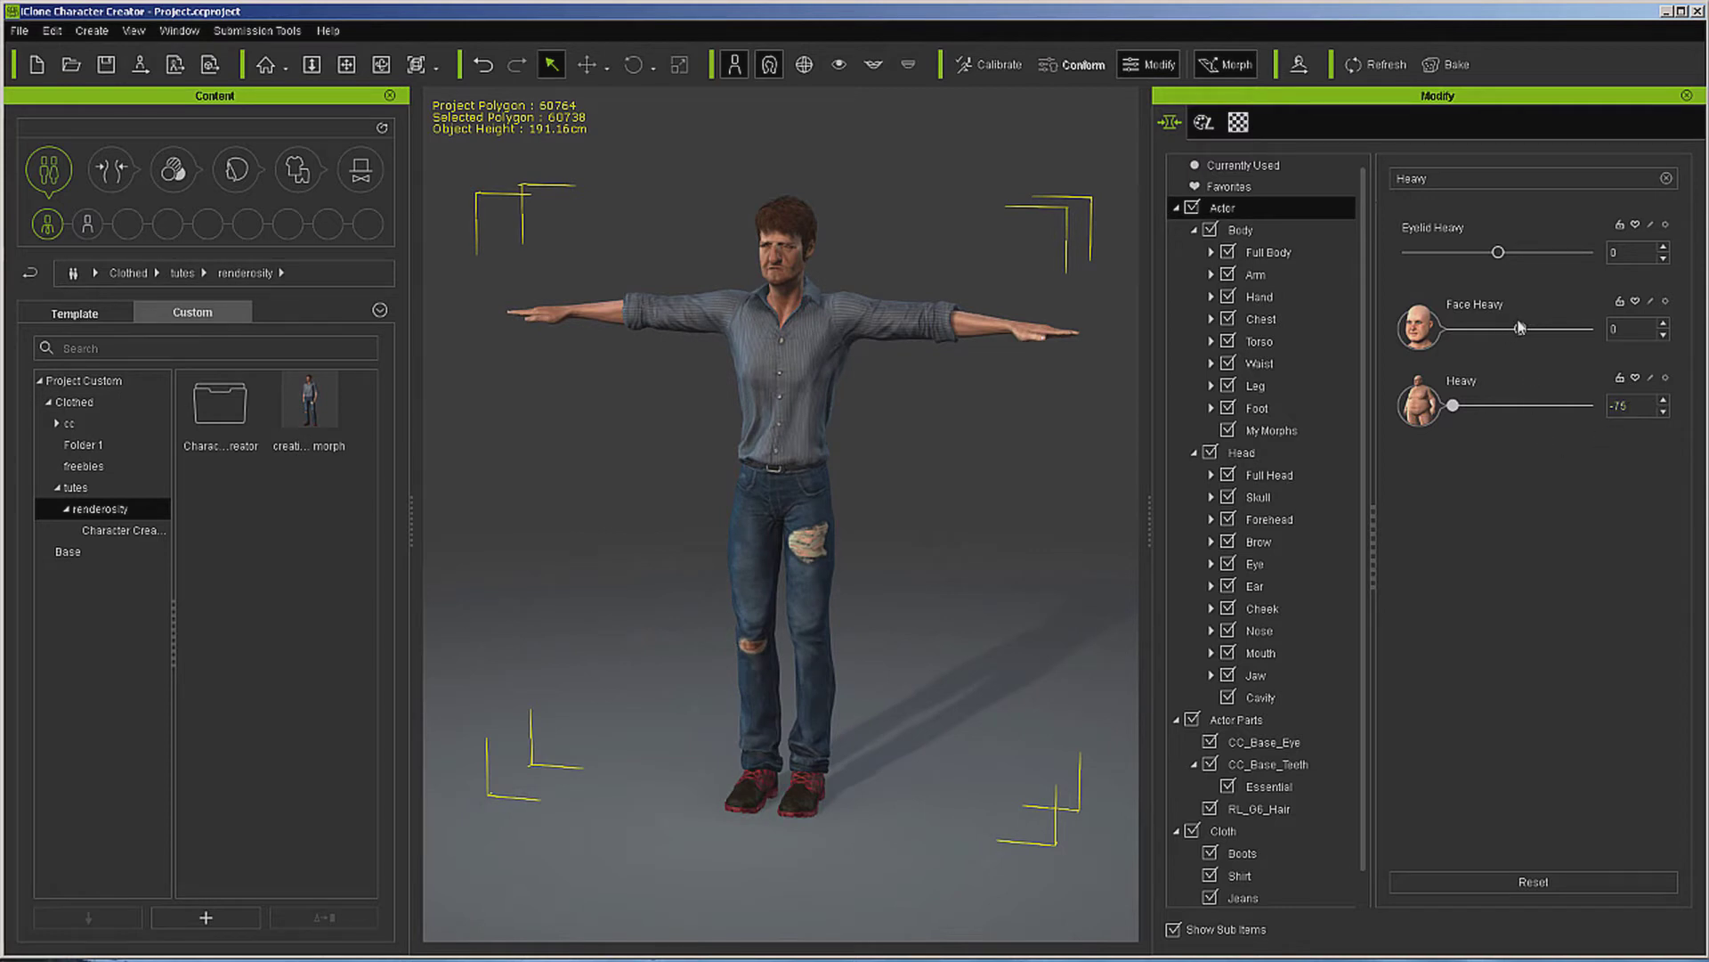
left_click_drag(1520, 329, 1478, 348)
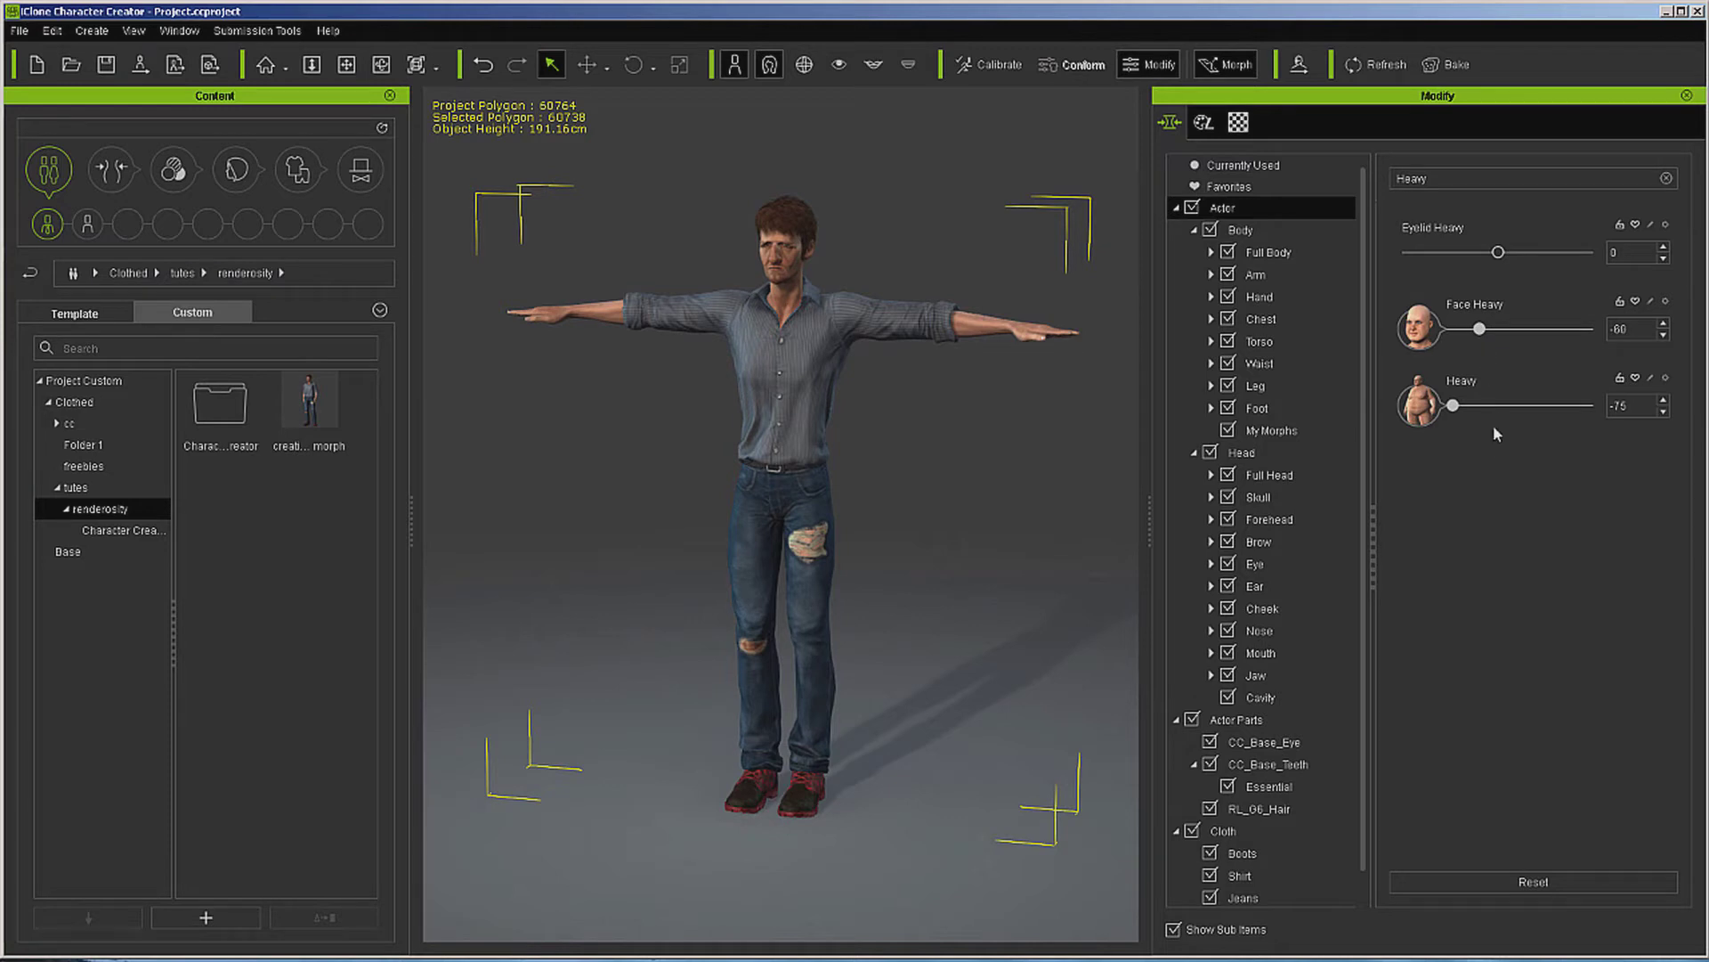
Step: Create a 'Thinner' morph slider under Body with the path 'WarLord', then show the WarLord group
left_click(111, 34)
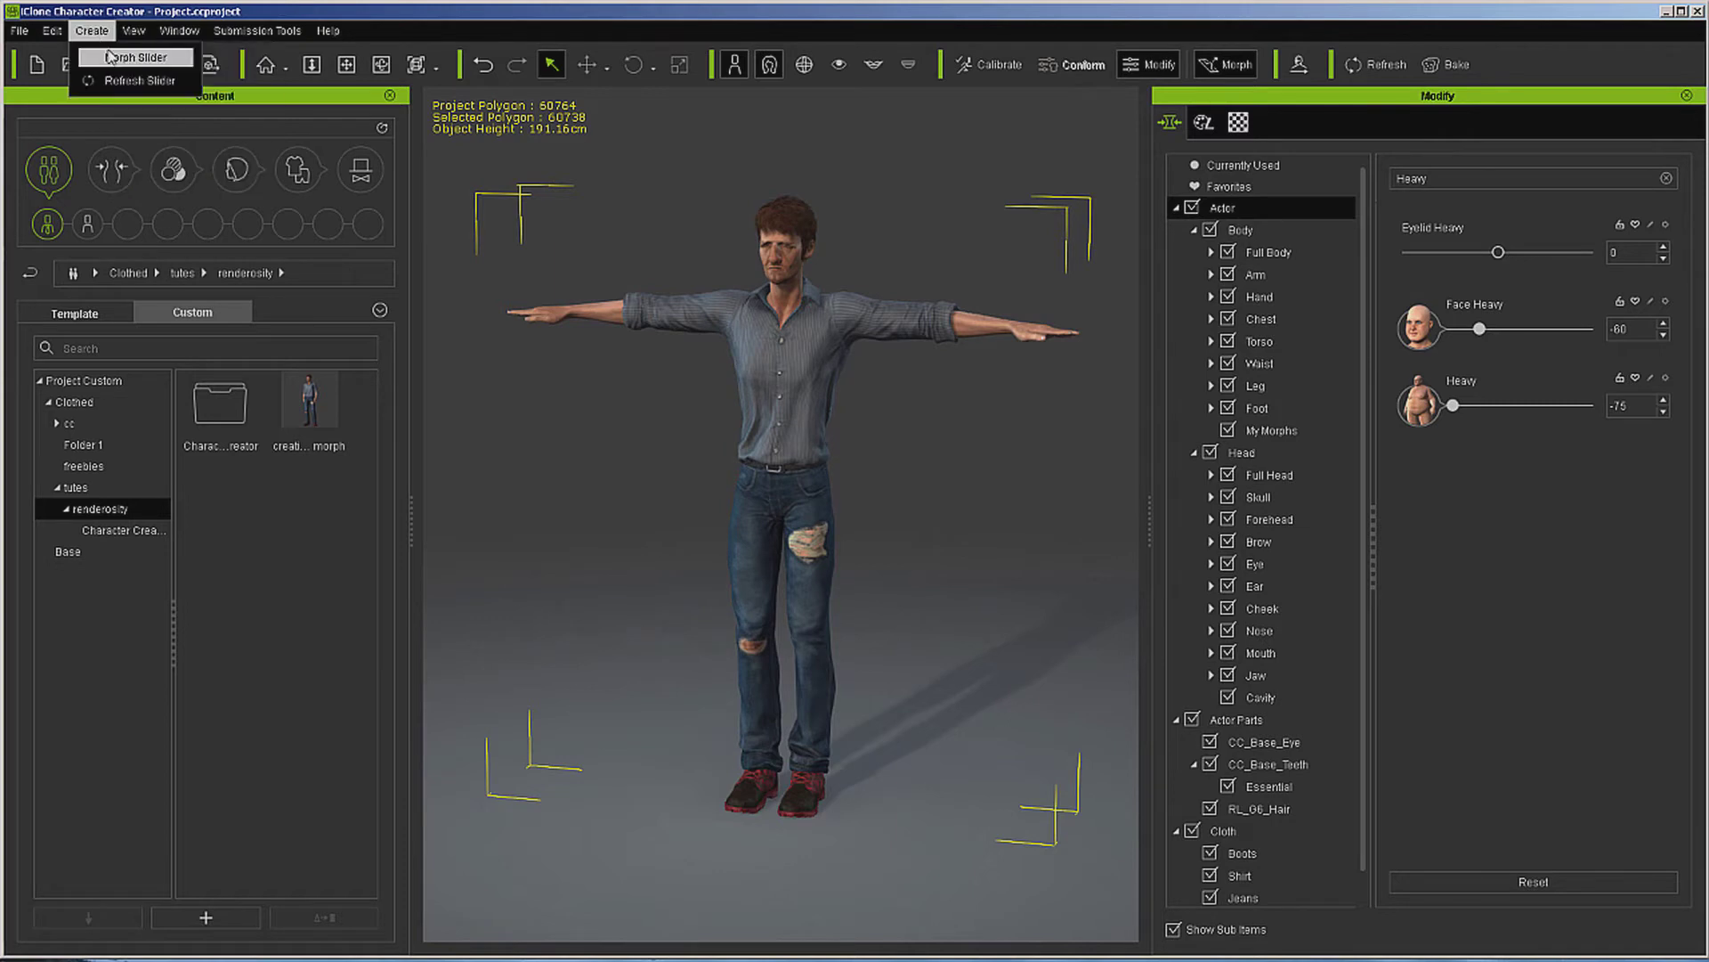
left_click(110, 57)
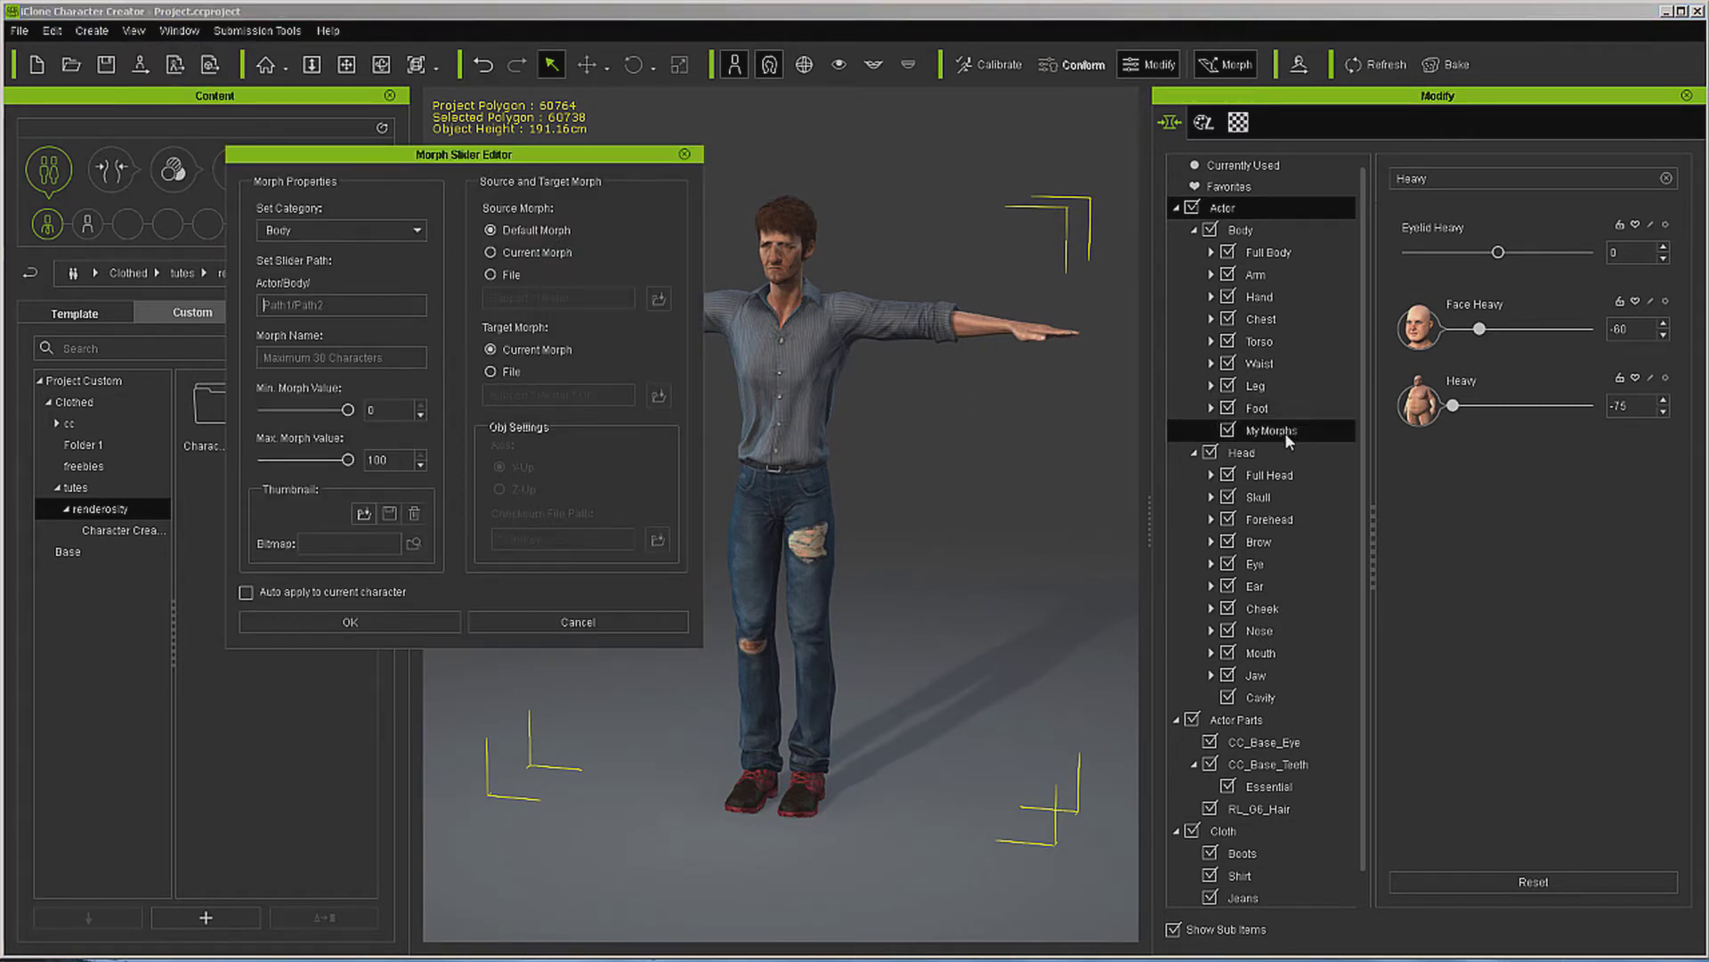
left_click(324, 306)
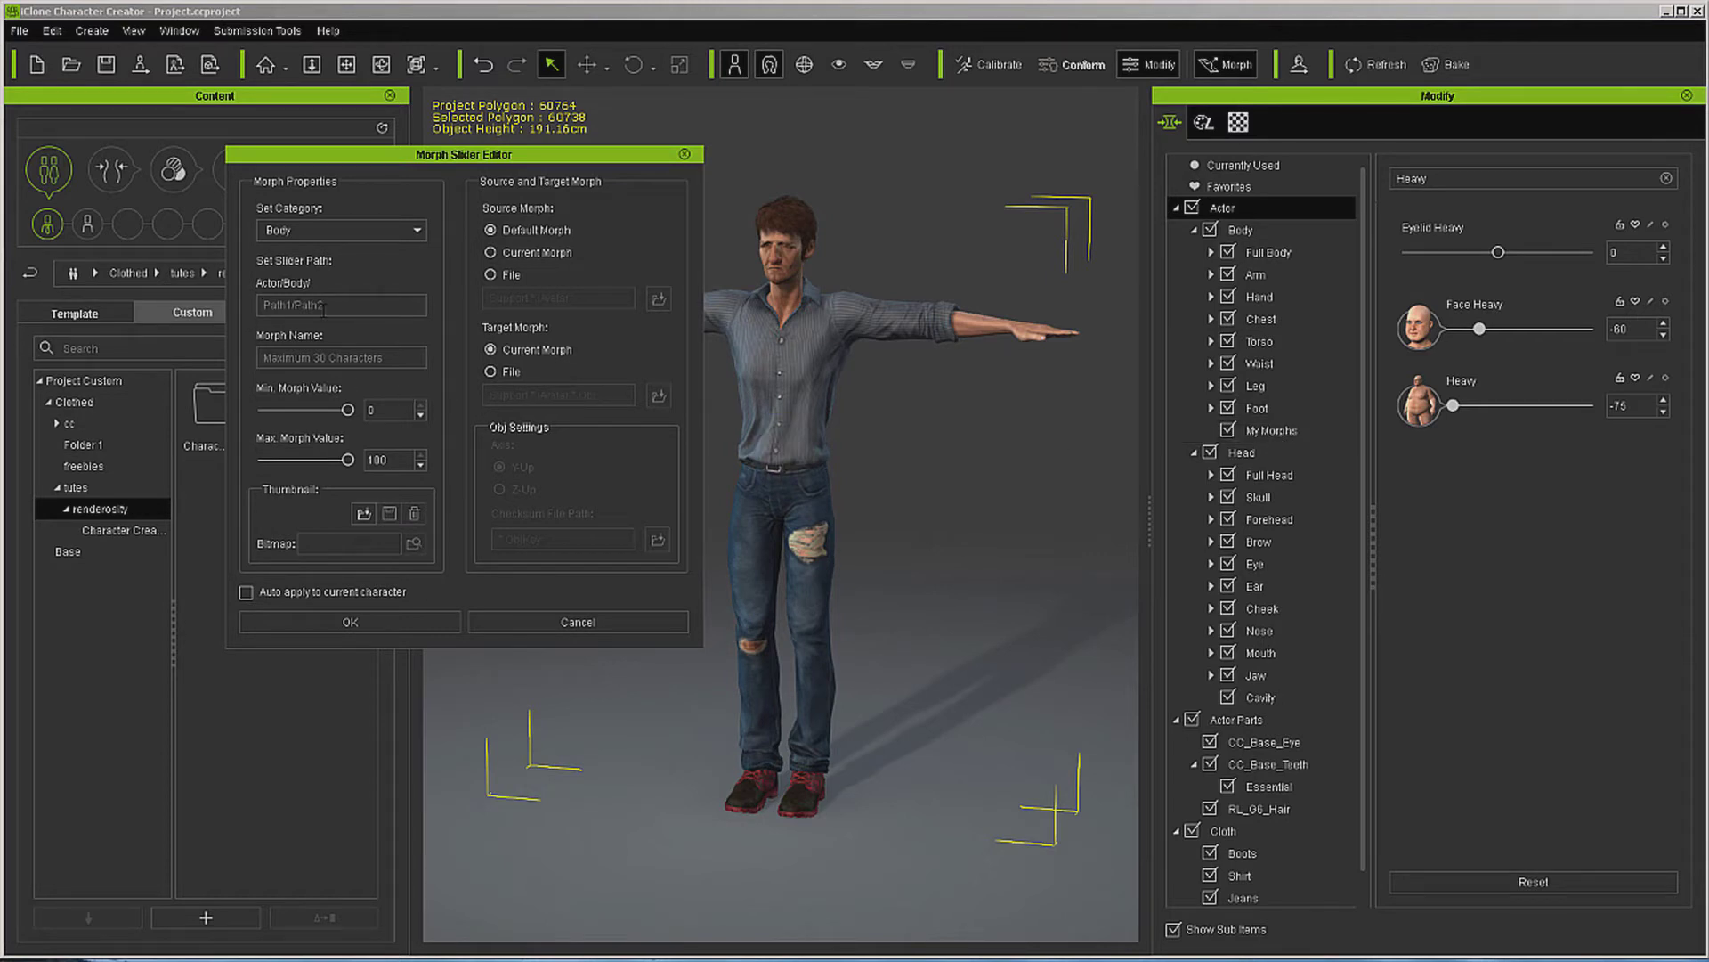
type("WarLord")
left_click(280, 359)
type("Thinner")
left_click(382, 618)
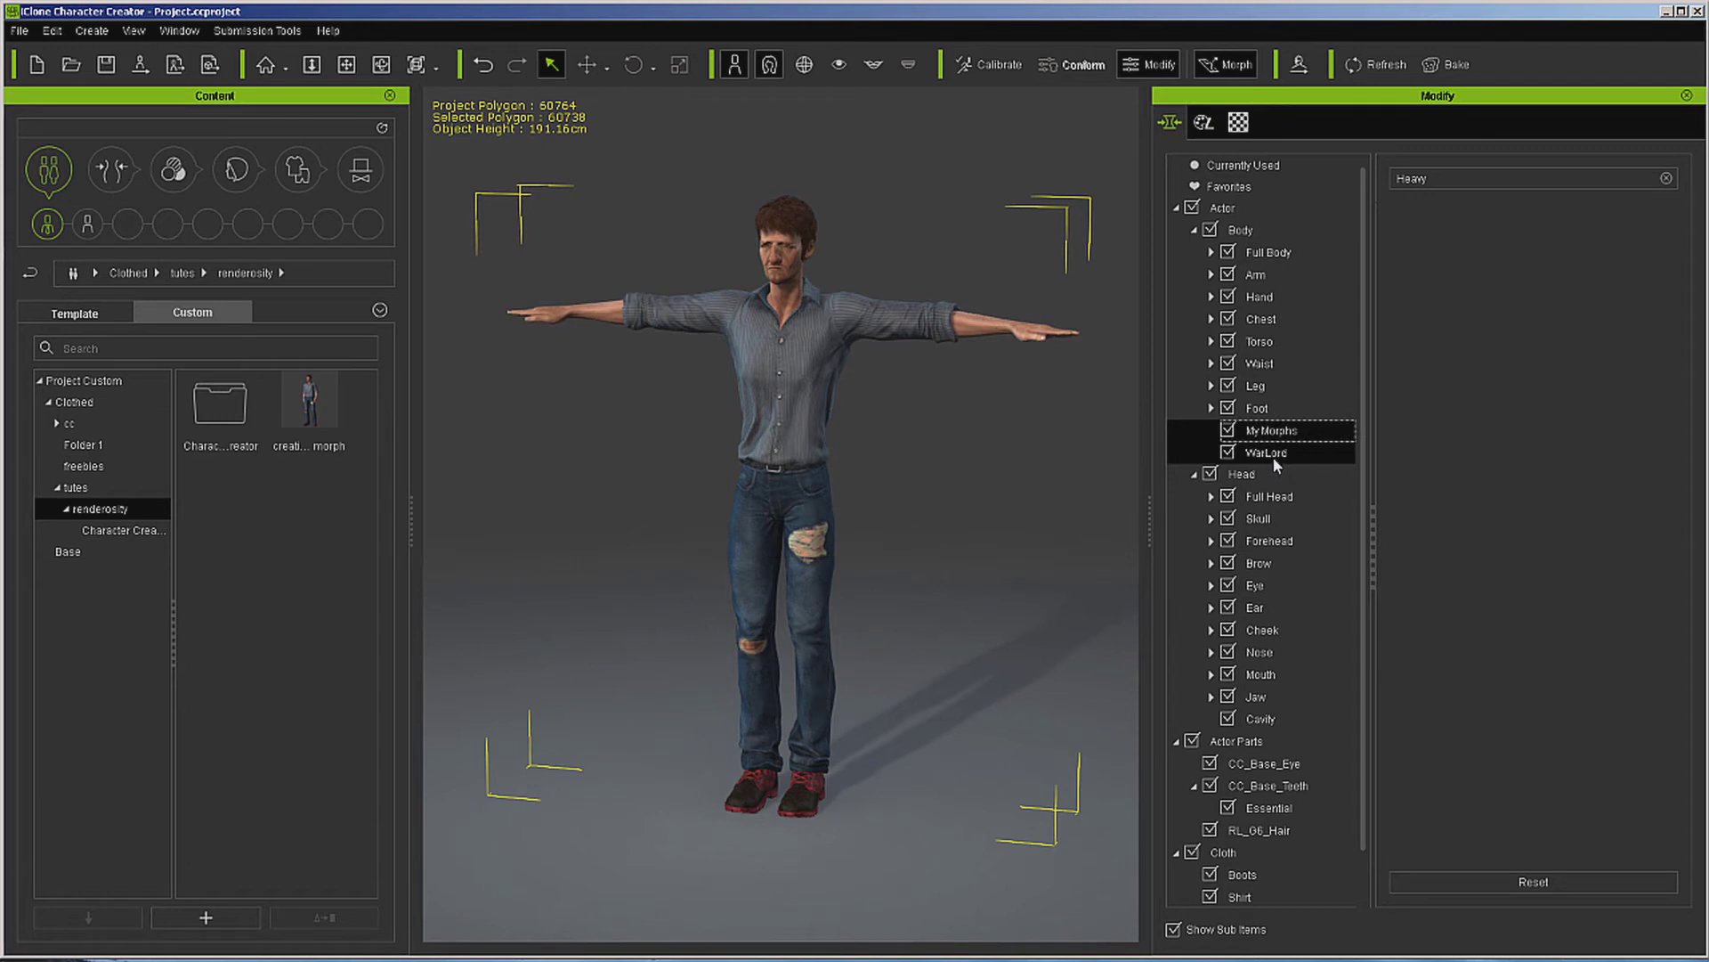
left_click(1273, 454)
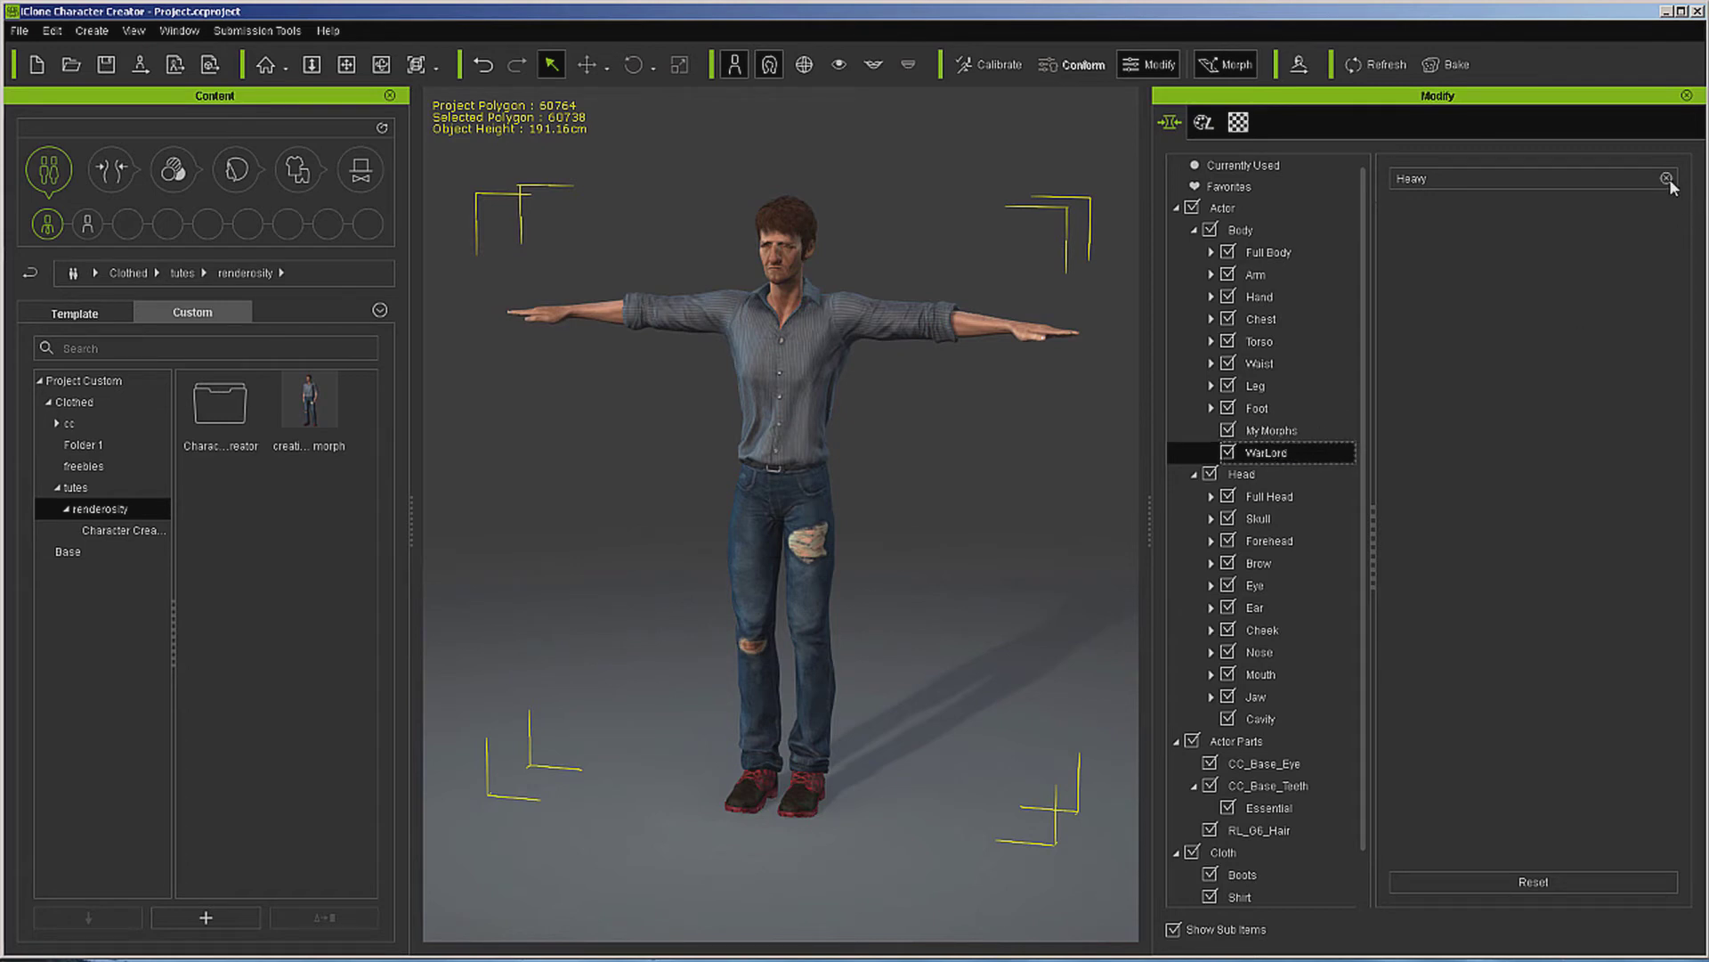
Step: Change the Aging Process slider's path from My Morphs to 'WarLord' and check the WarLord group
left_click(1667, 179)
left_click(1274, 455)
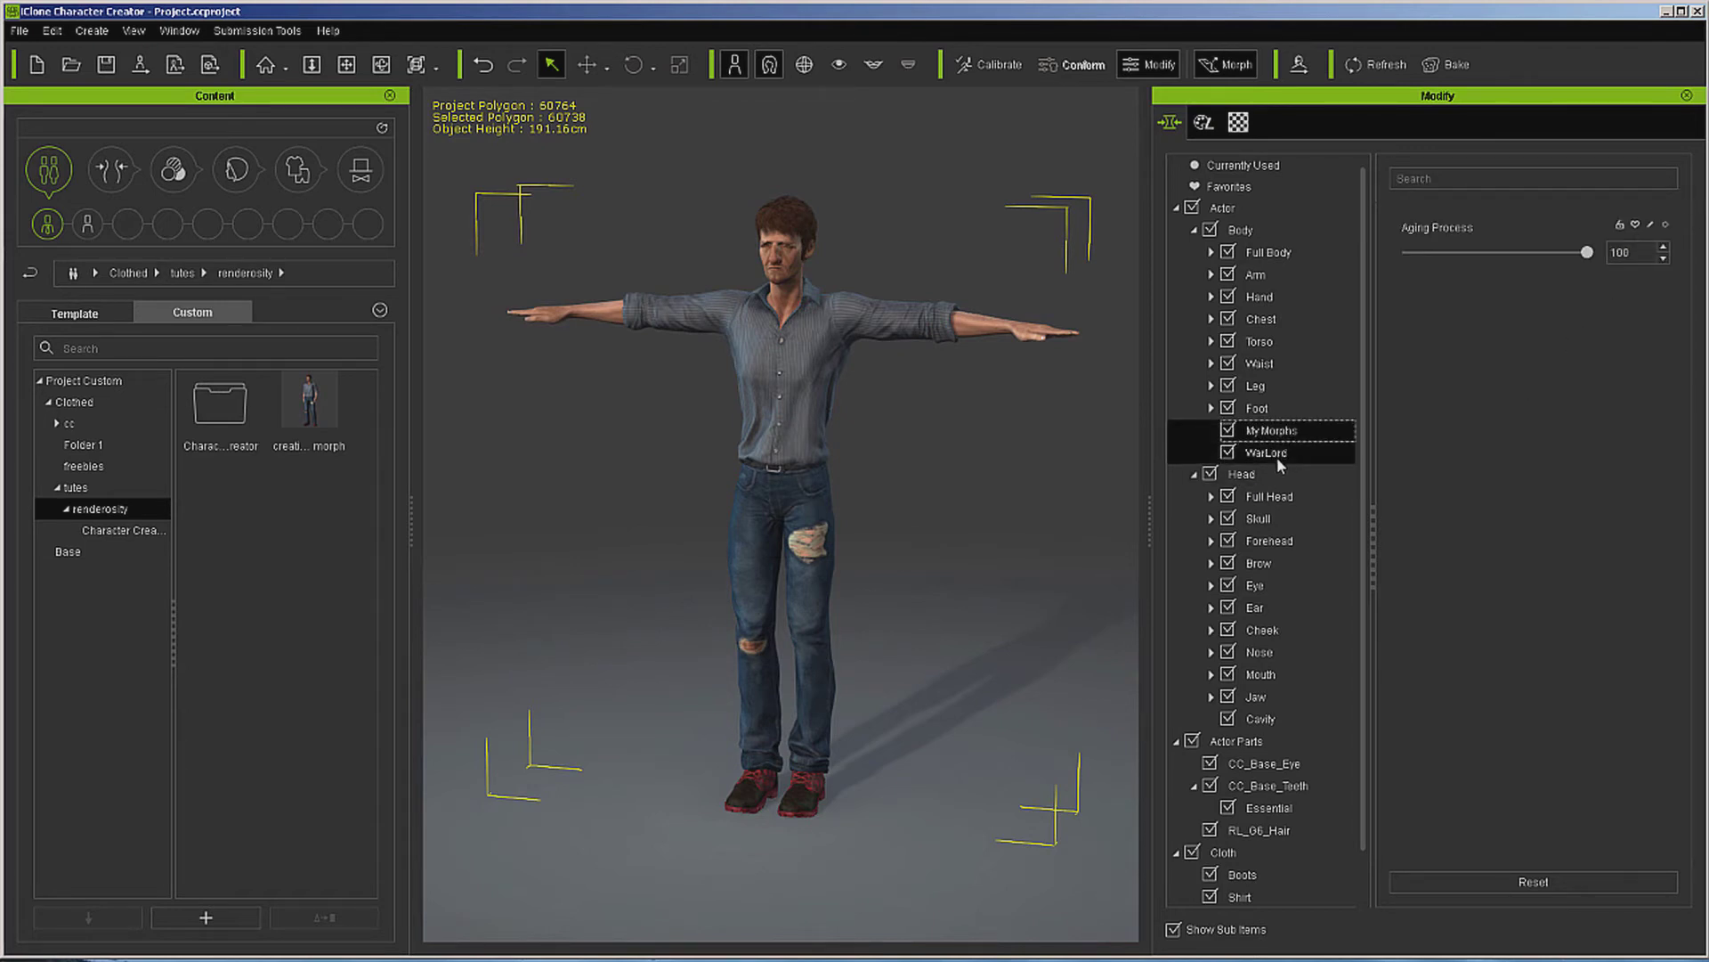
left_click(1279, 430)
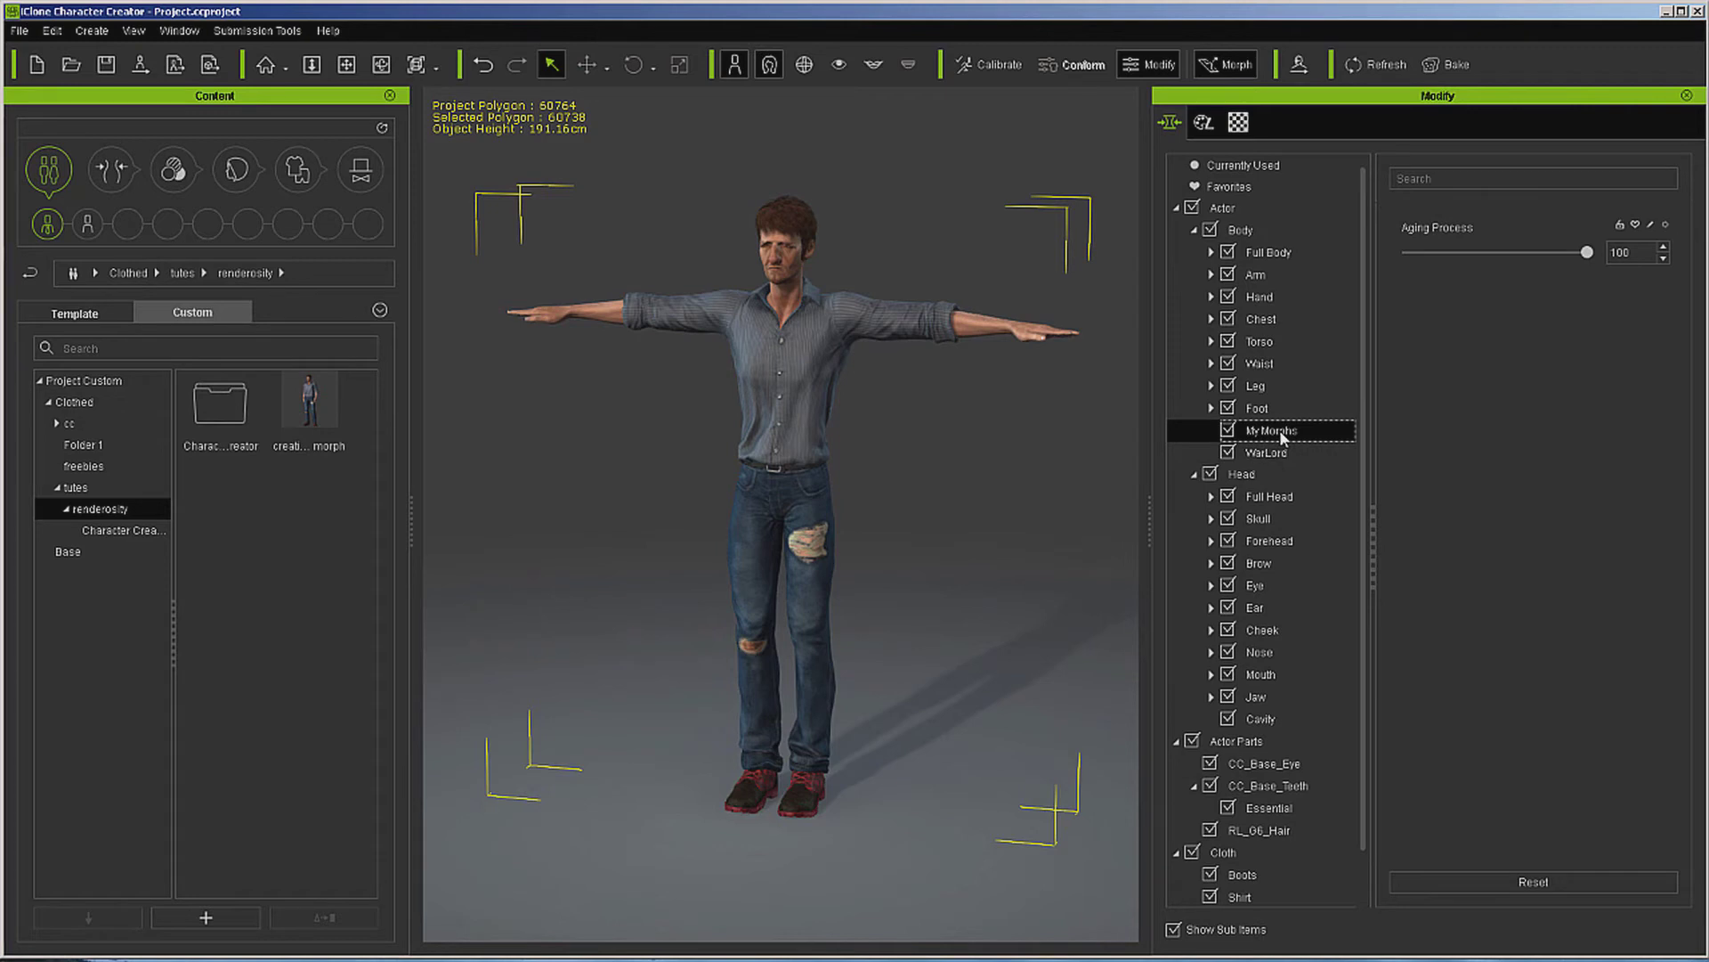
left_click(1652, 226)
triple_click(352, 303)
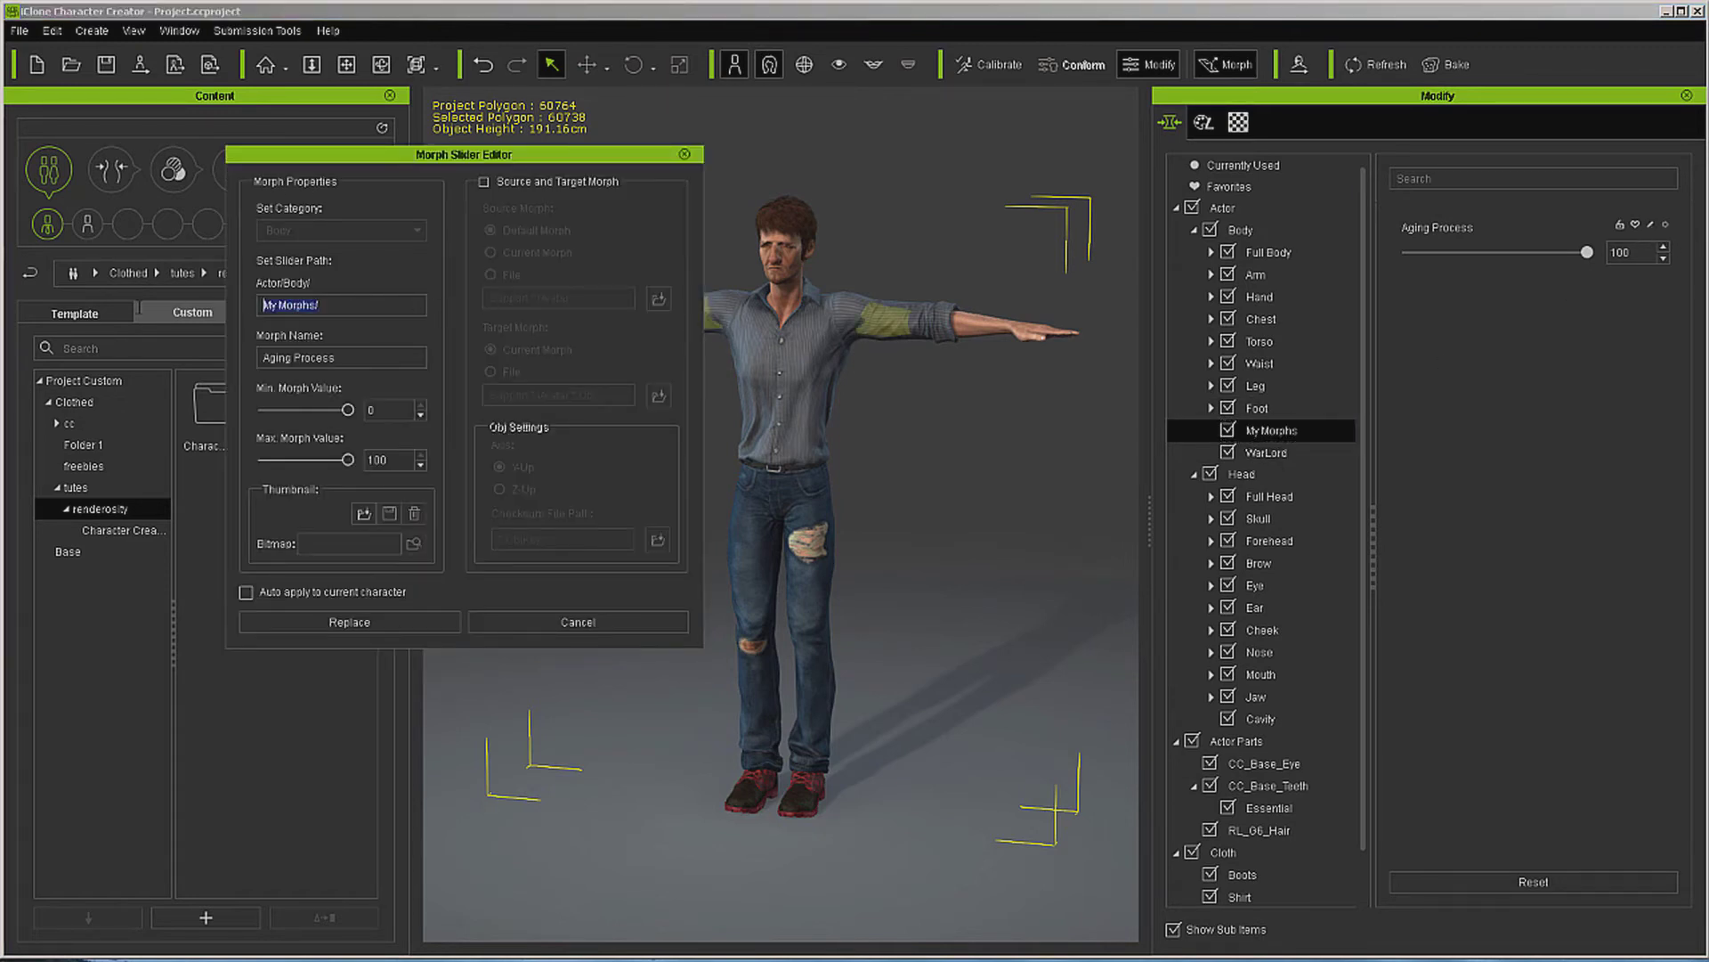
type("WarLord")
left_click(349, 621)
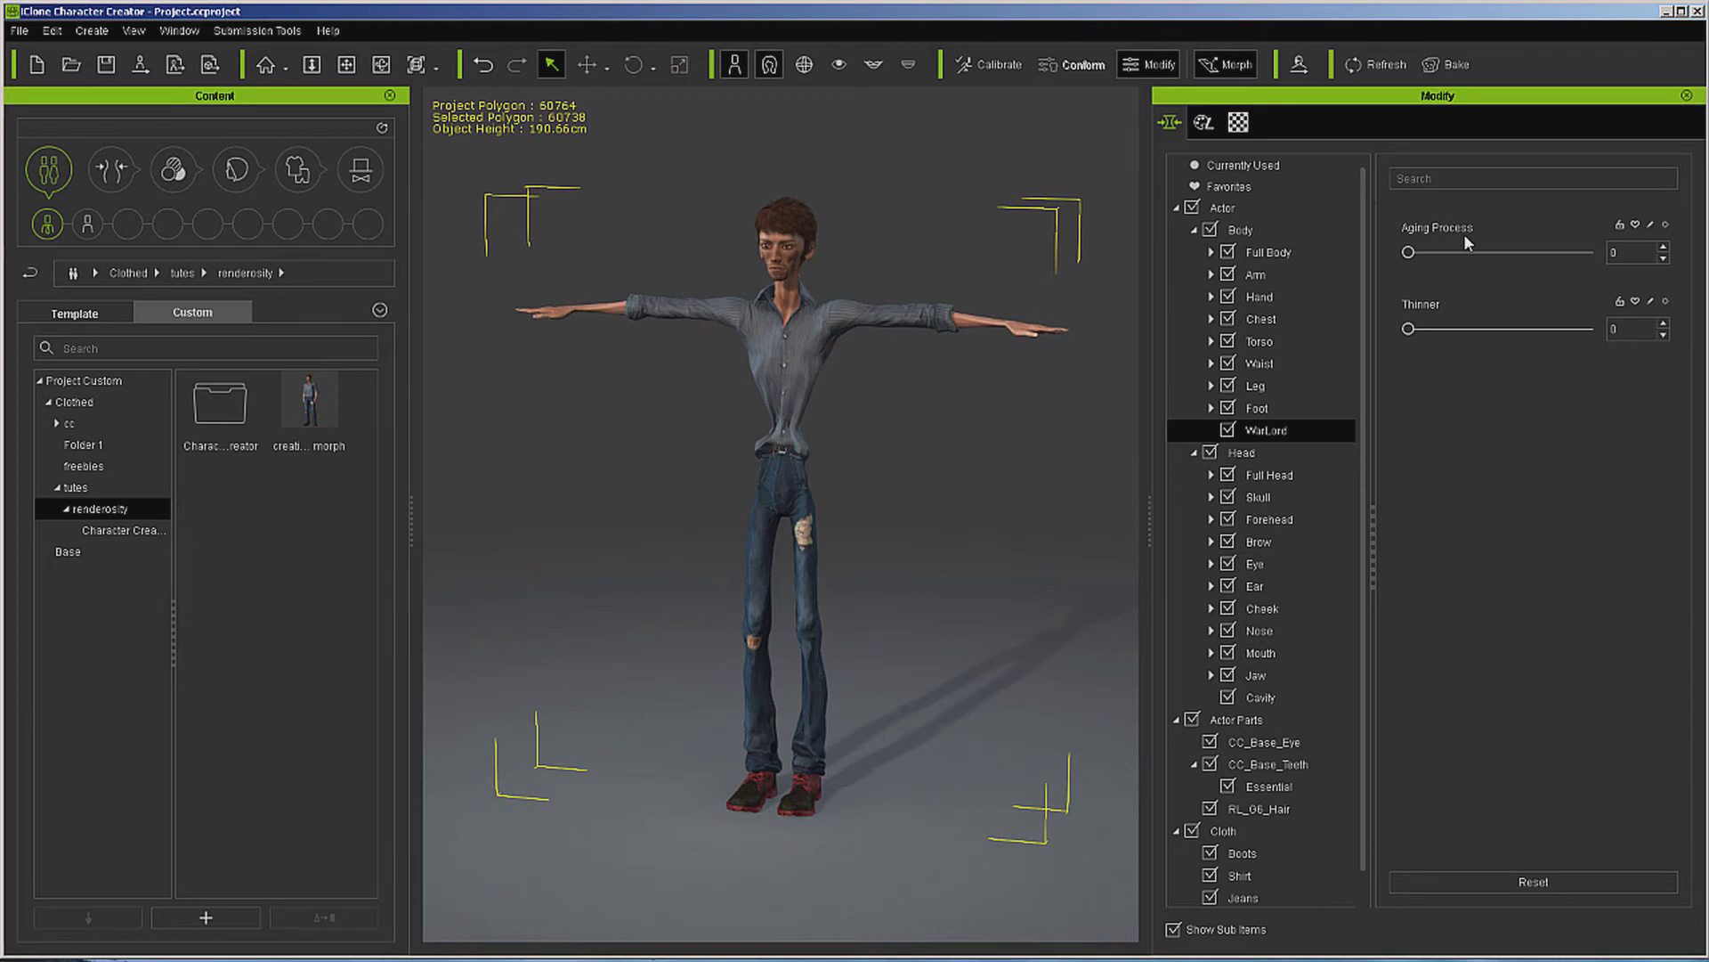
left_click(1257, 408)
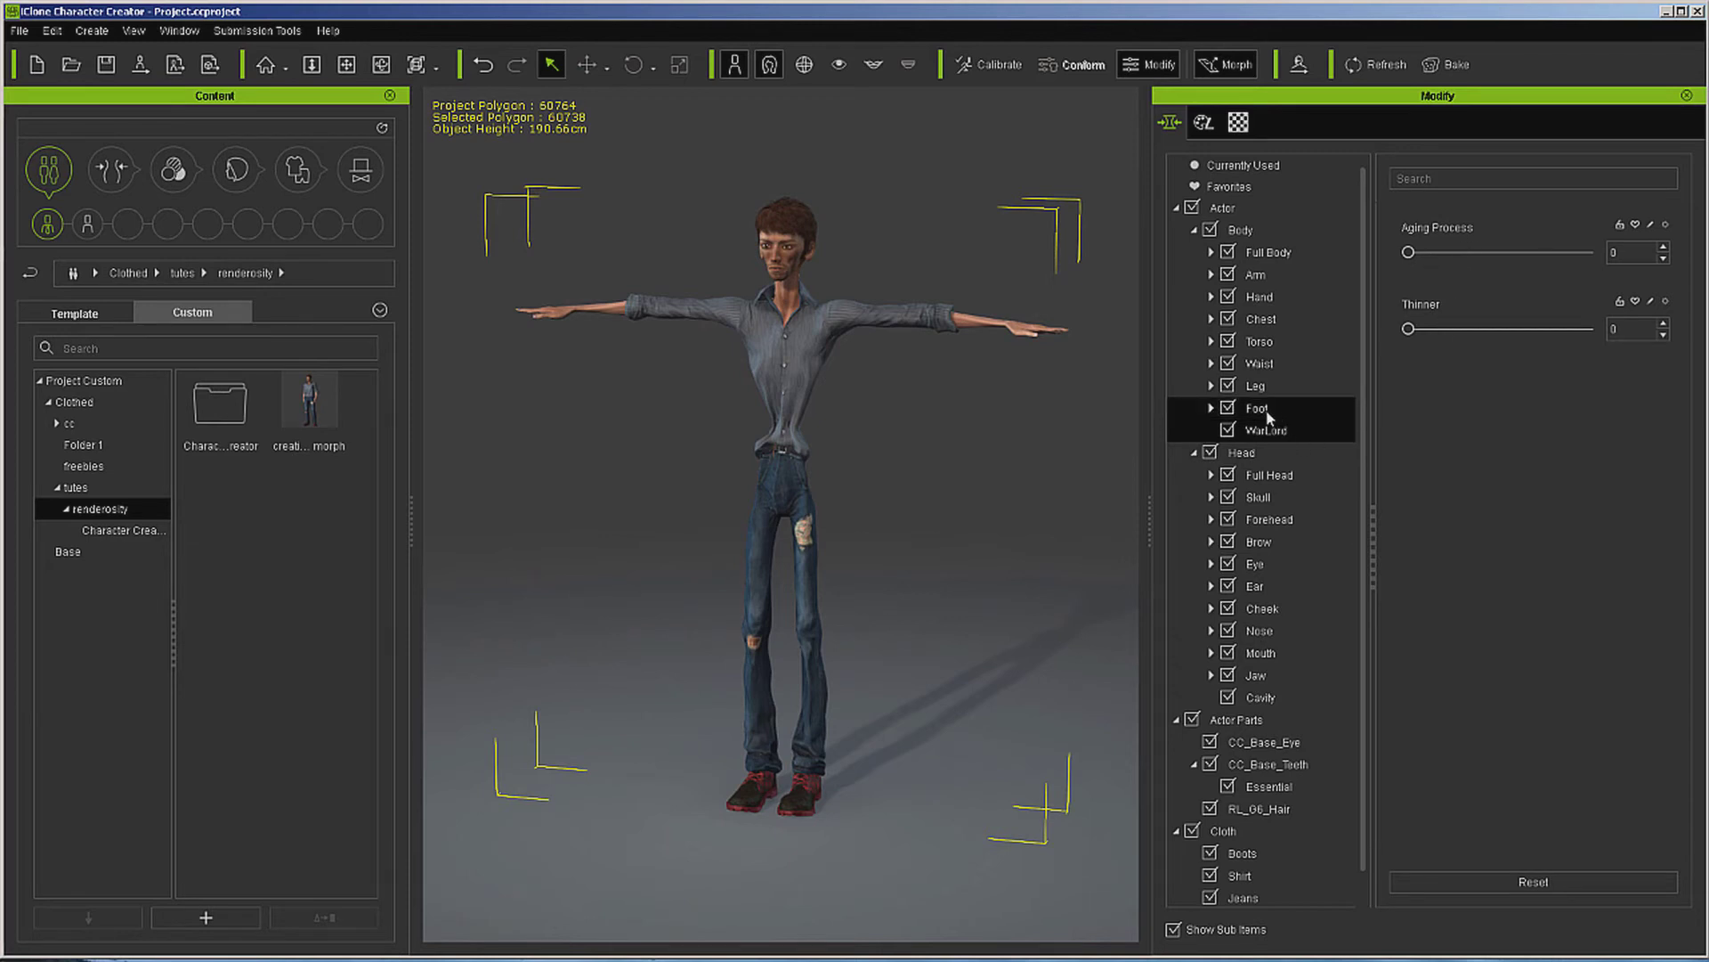
left_click(1266, 431)
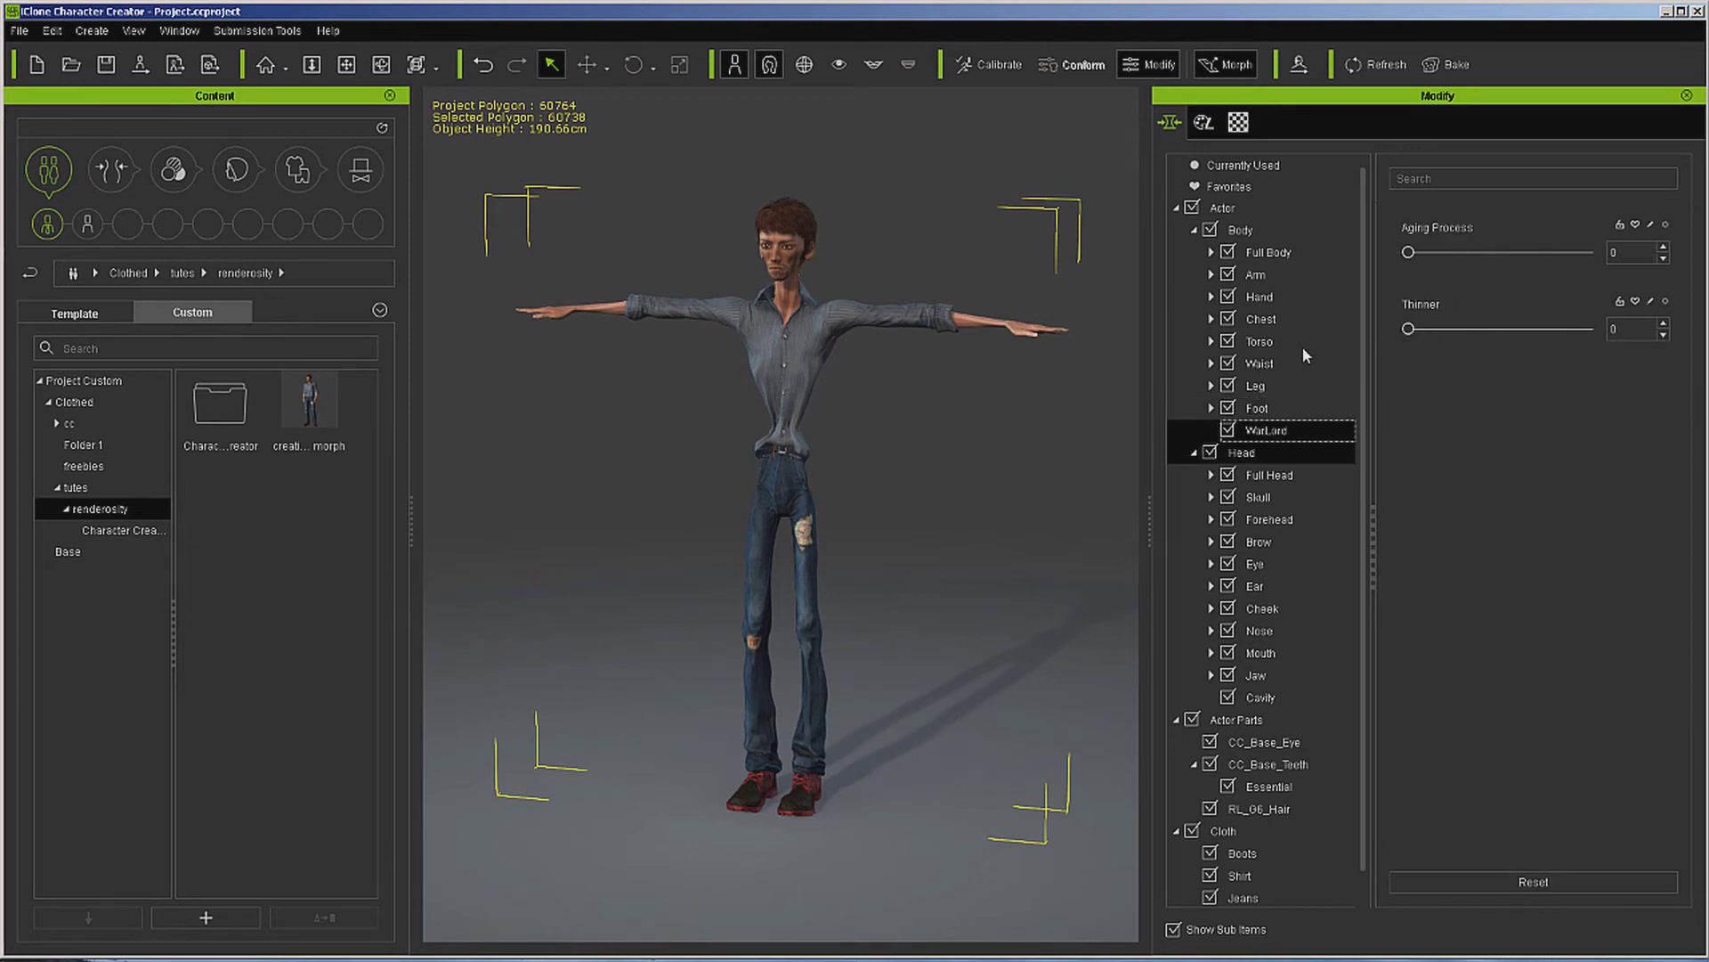
left_click(1225, 208)
Step: Reset the Actor, raise Aging Process, and set Thinner to 150
left_click(1533, 882)
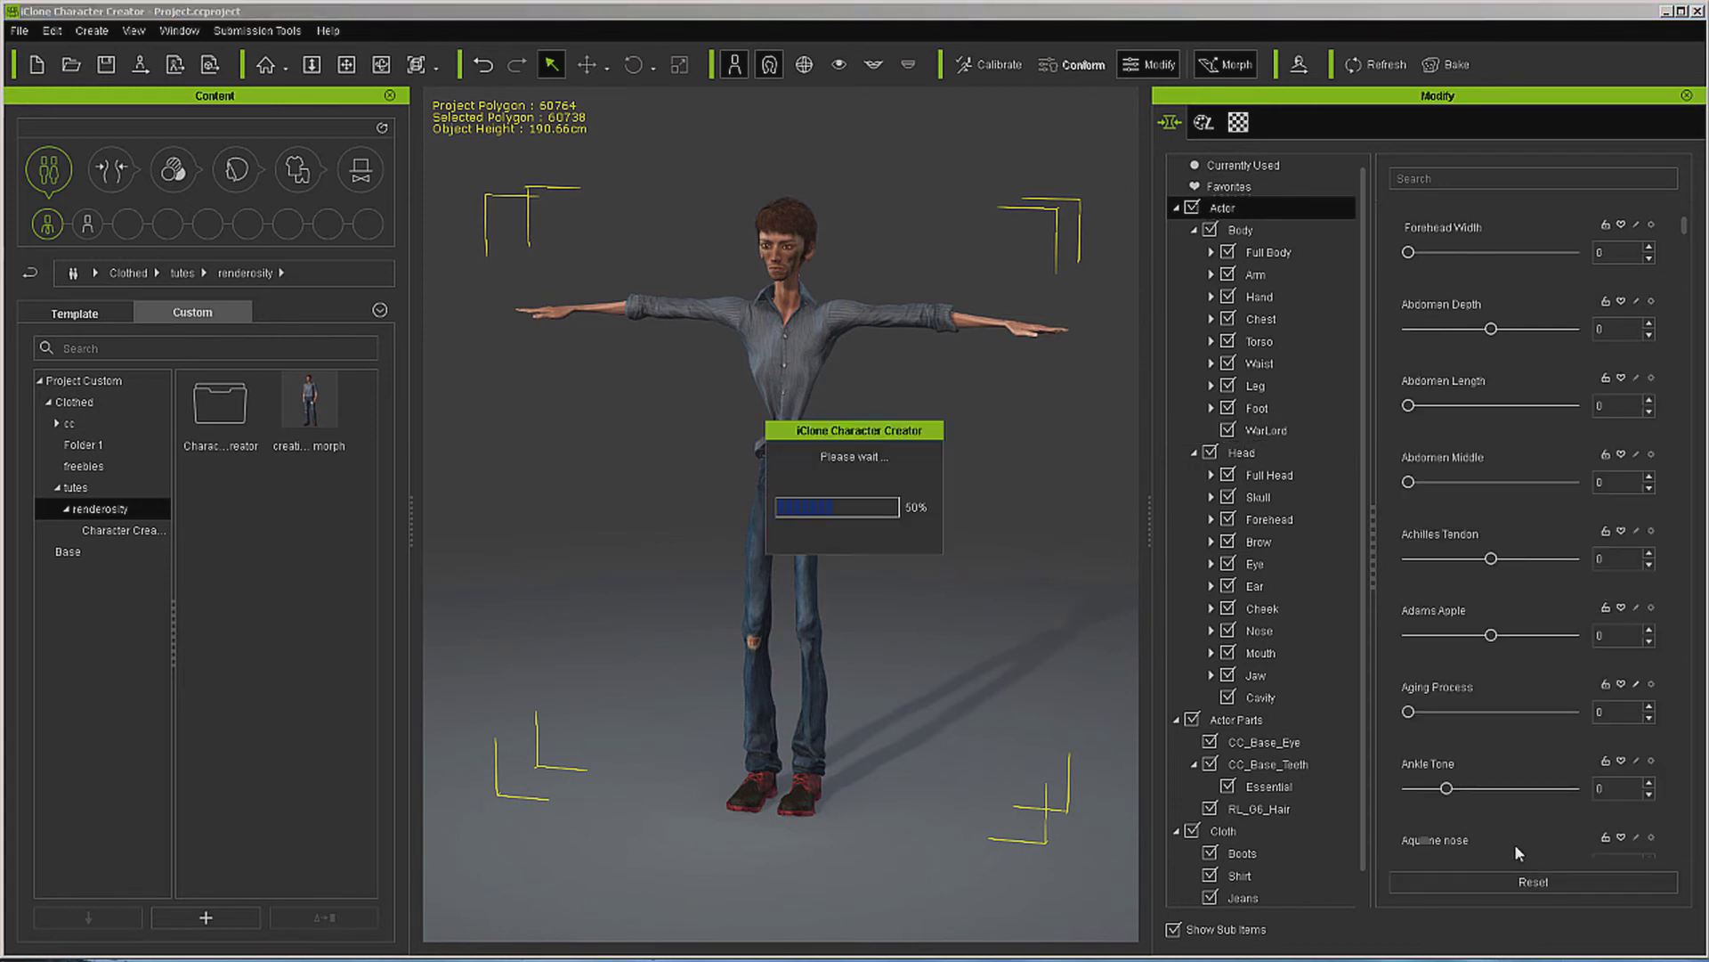
left_click(1289, 430)
left_click_drag(1408, 252, 1548, 267)
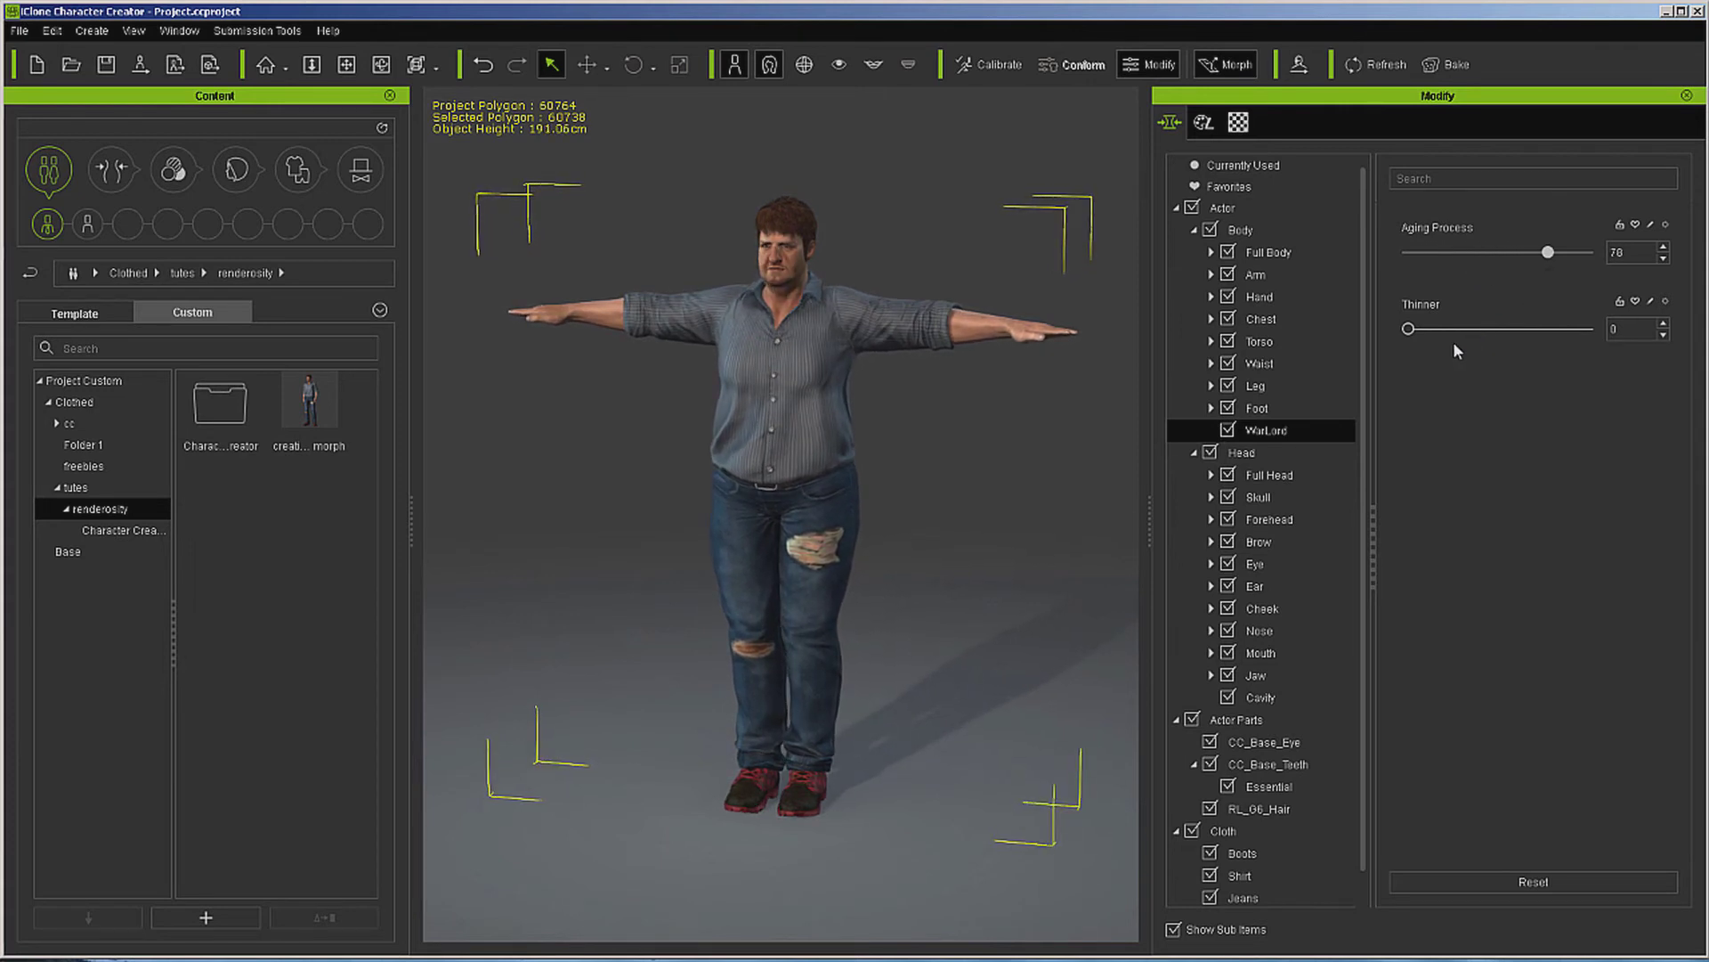
left_click_drag(1408, 329, 1602, 333)
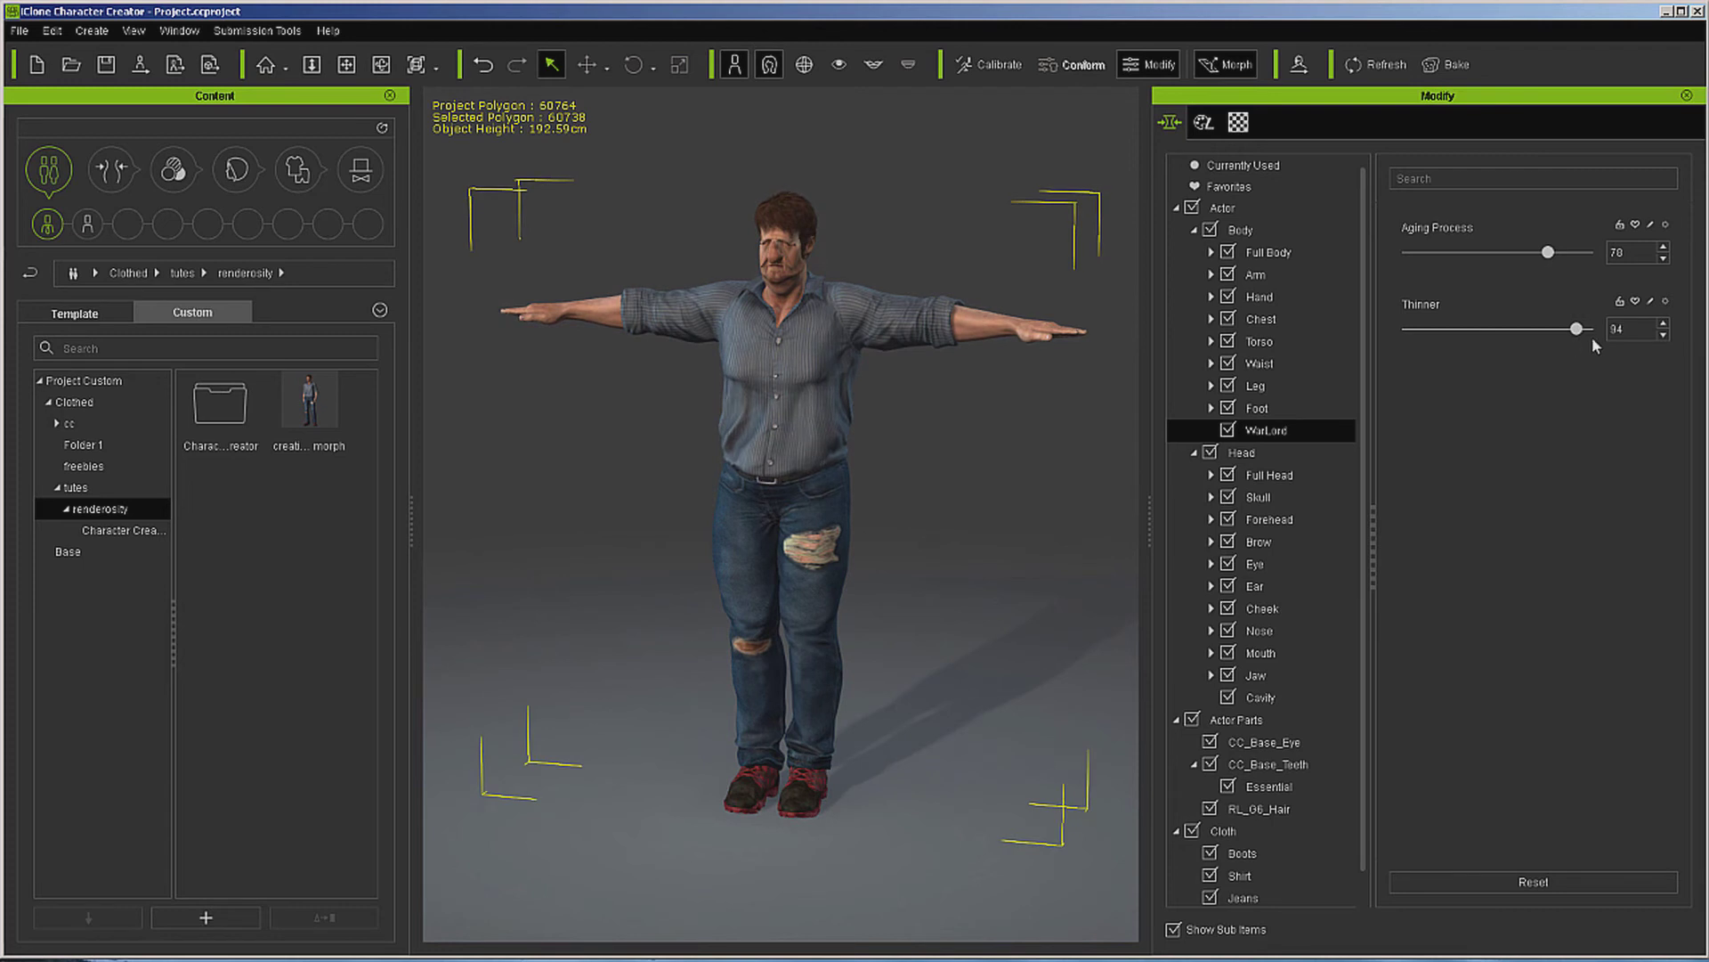
double_click(1645, 336)
type("150")
key("Return")
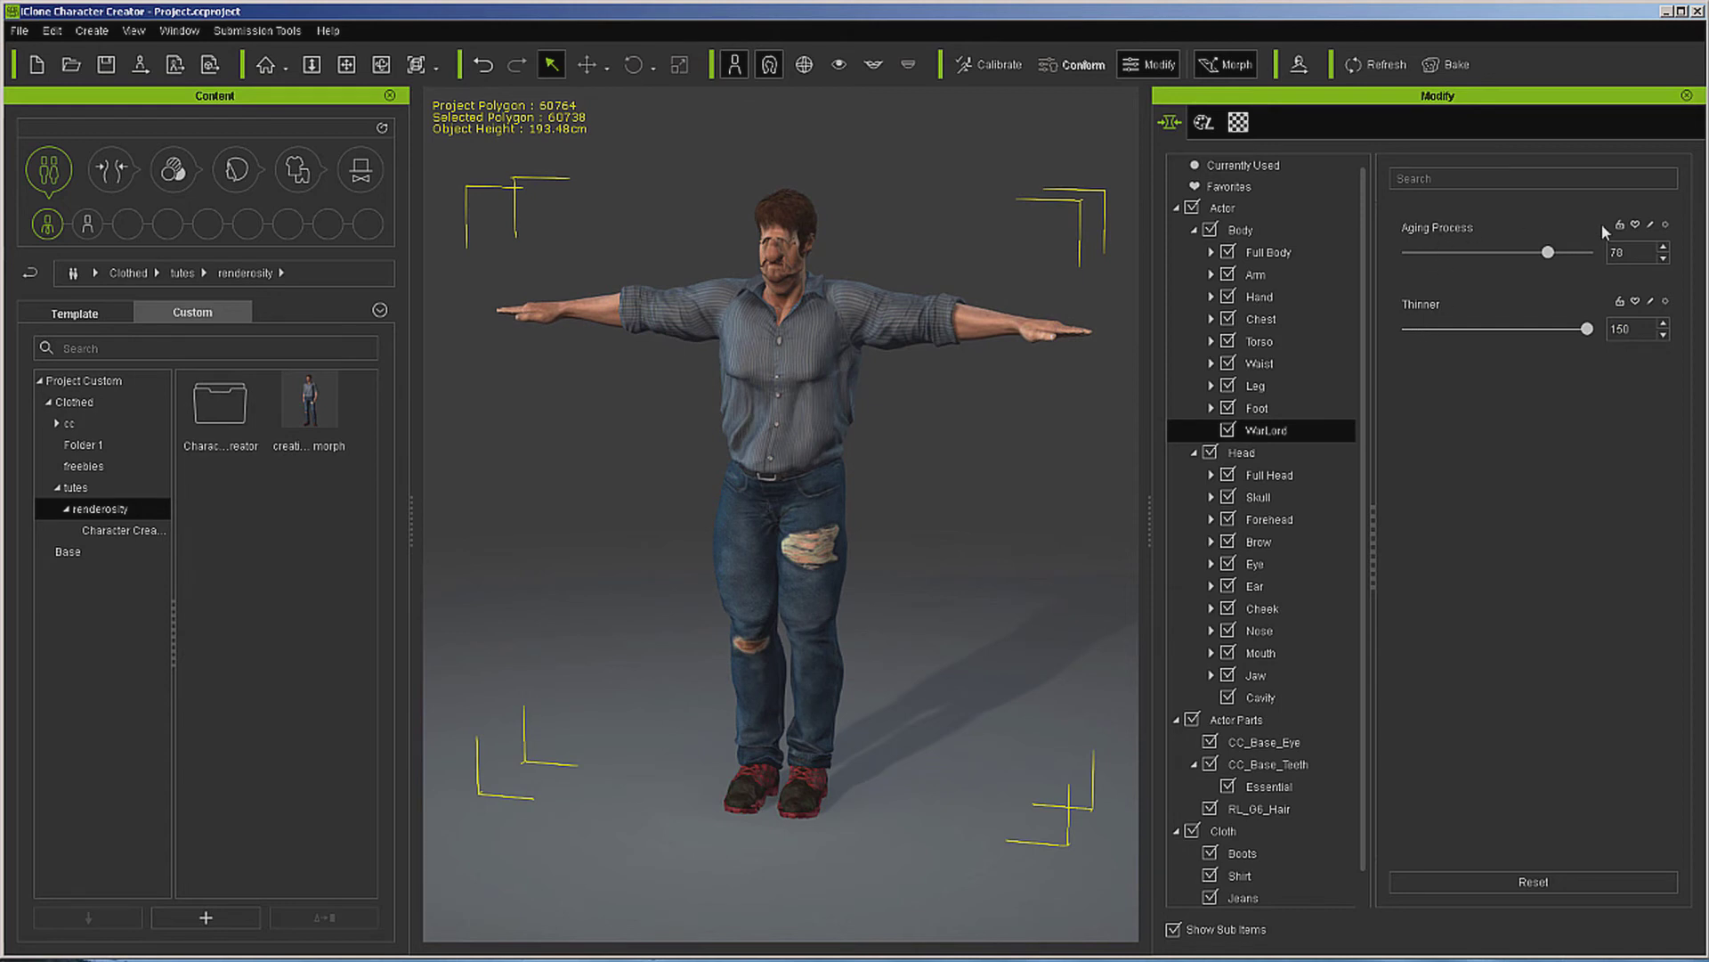
Step: Lower Aging Process to 39 and Thinner to 82, then to about 55
left_click_drag(1549, 254, 1480, 274)
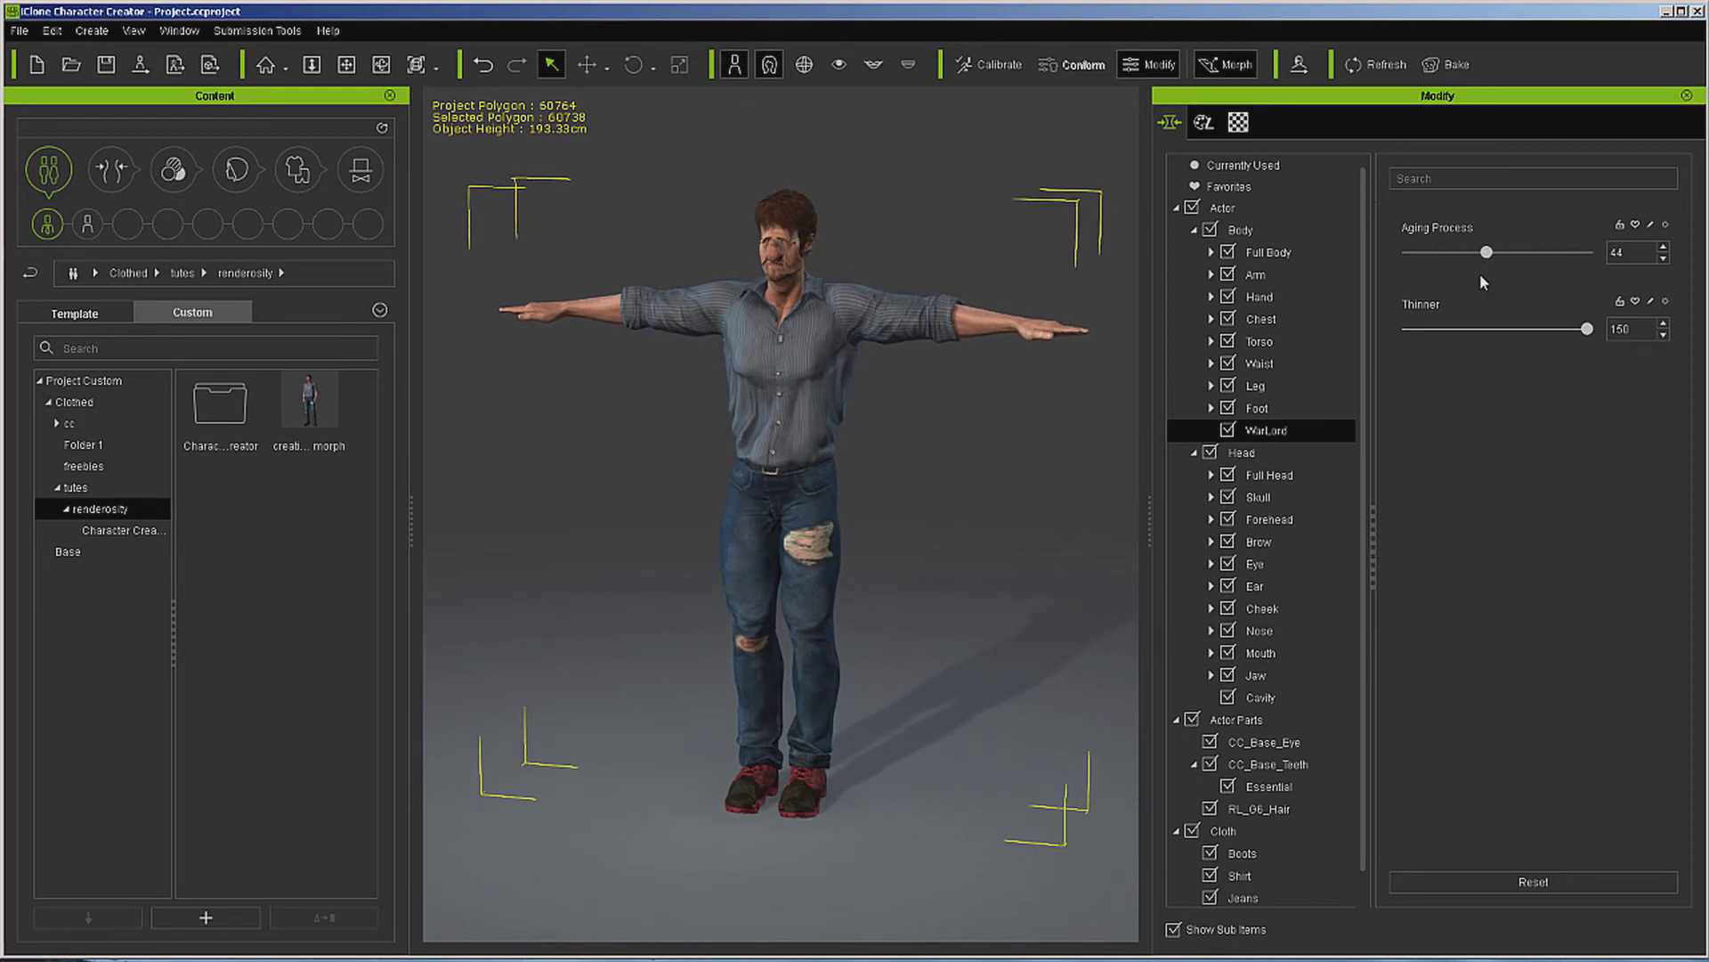
left_click_drag(1586, 330, 1663, 320)
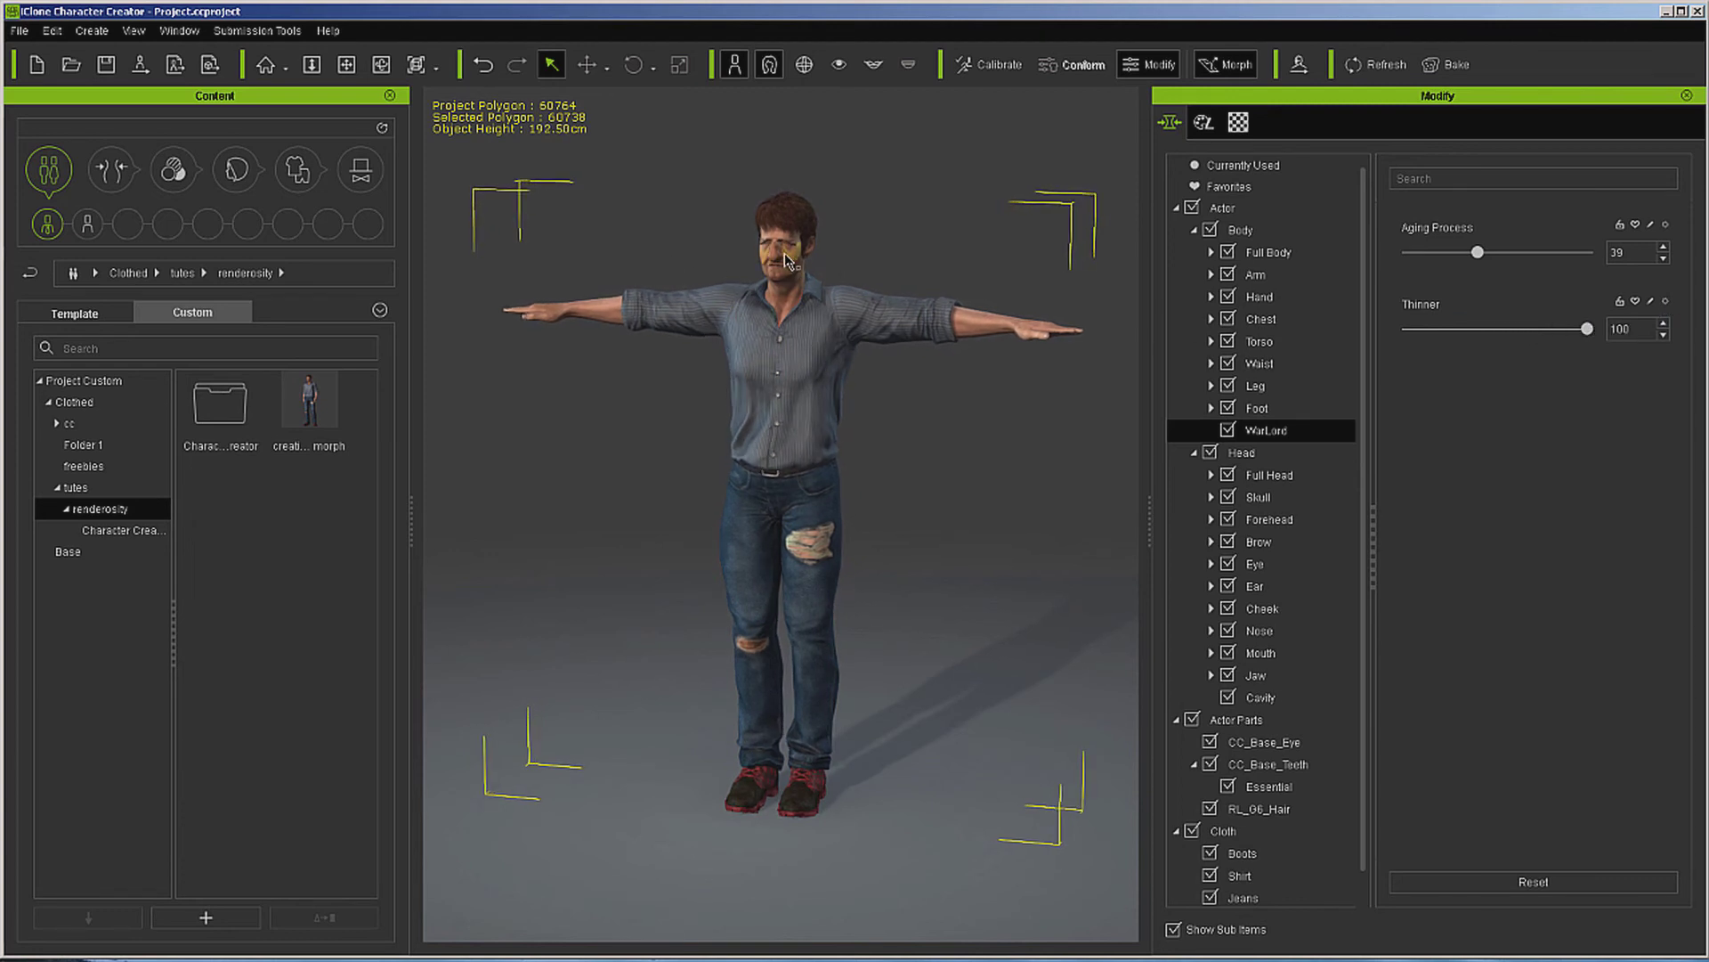
left_click_drag(1586, 332, 1506, 361)
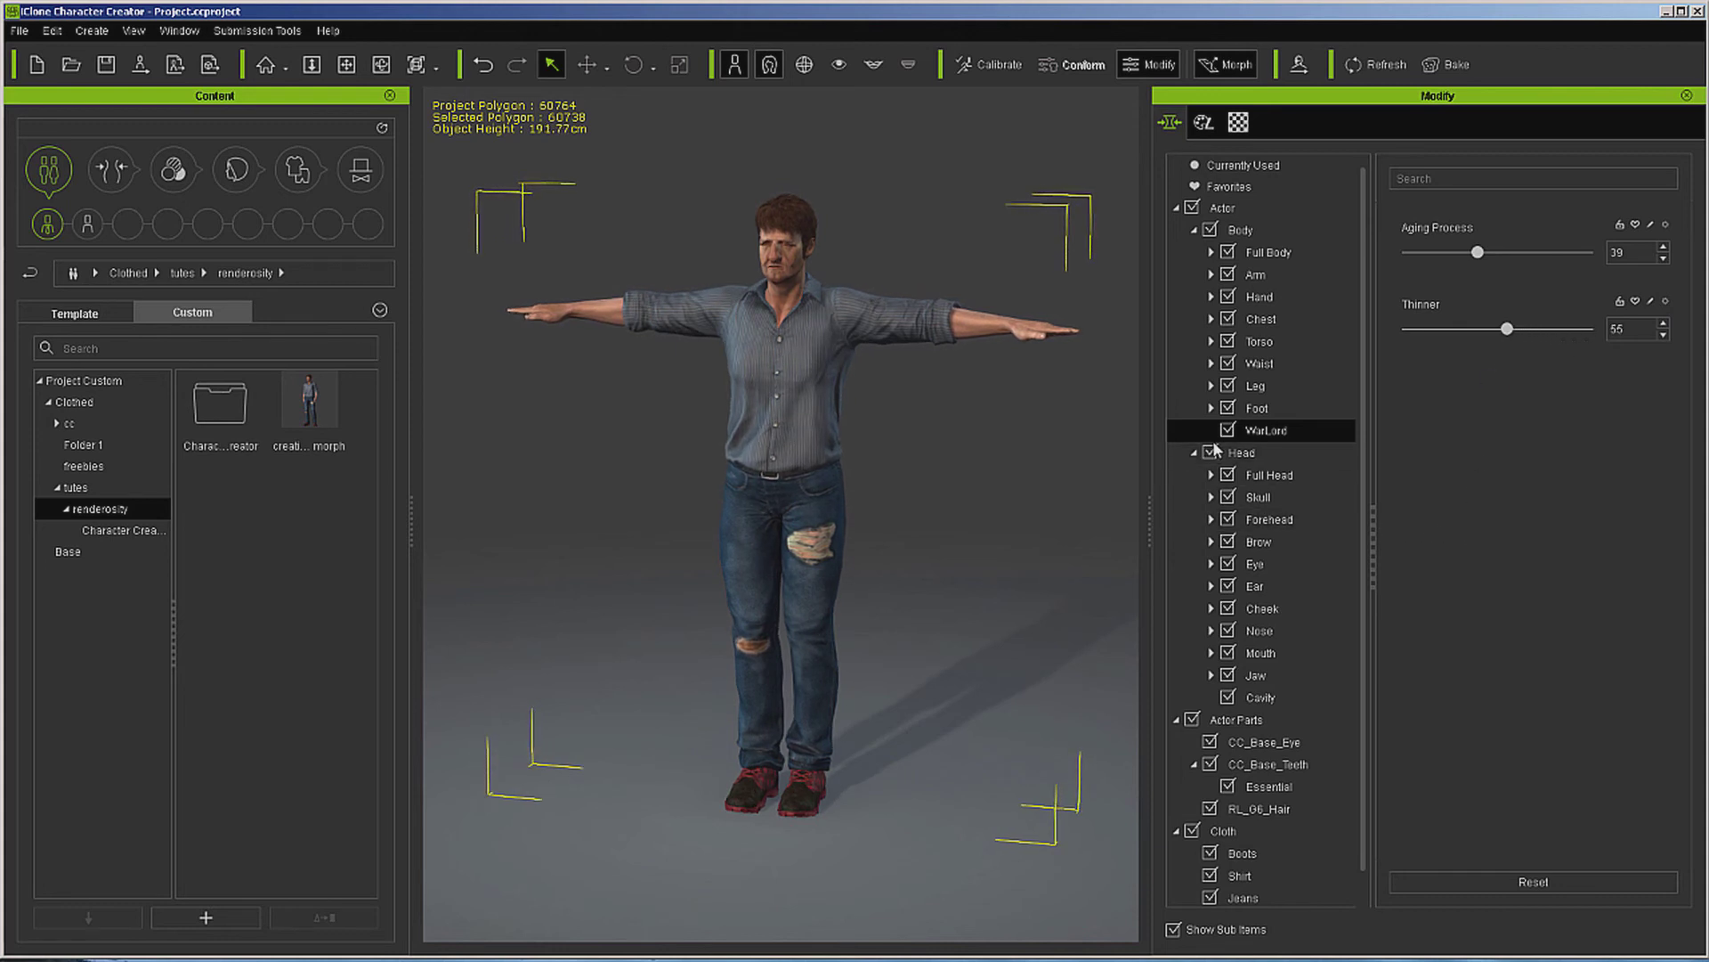
Step: Open the Morph Slider Editor for Thinner and enable Source and Target Morph
left_click(1651, 302)
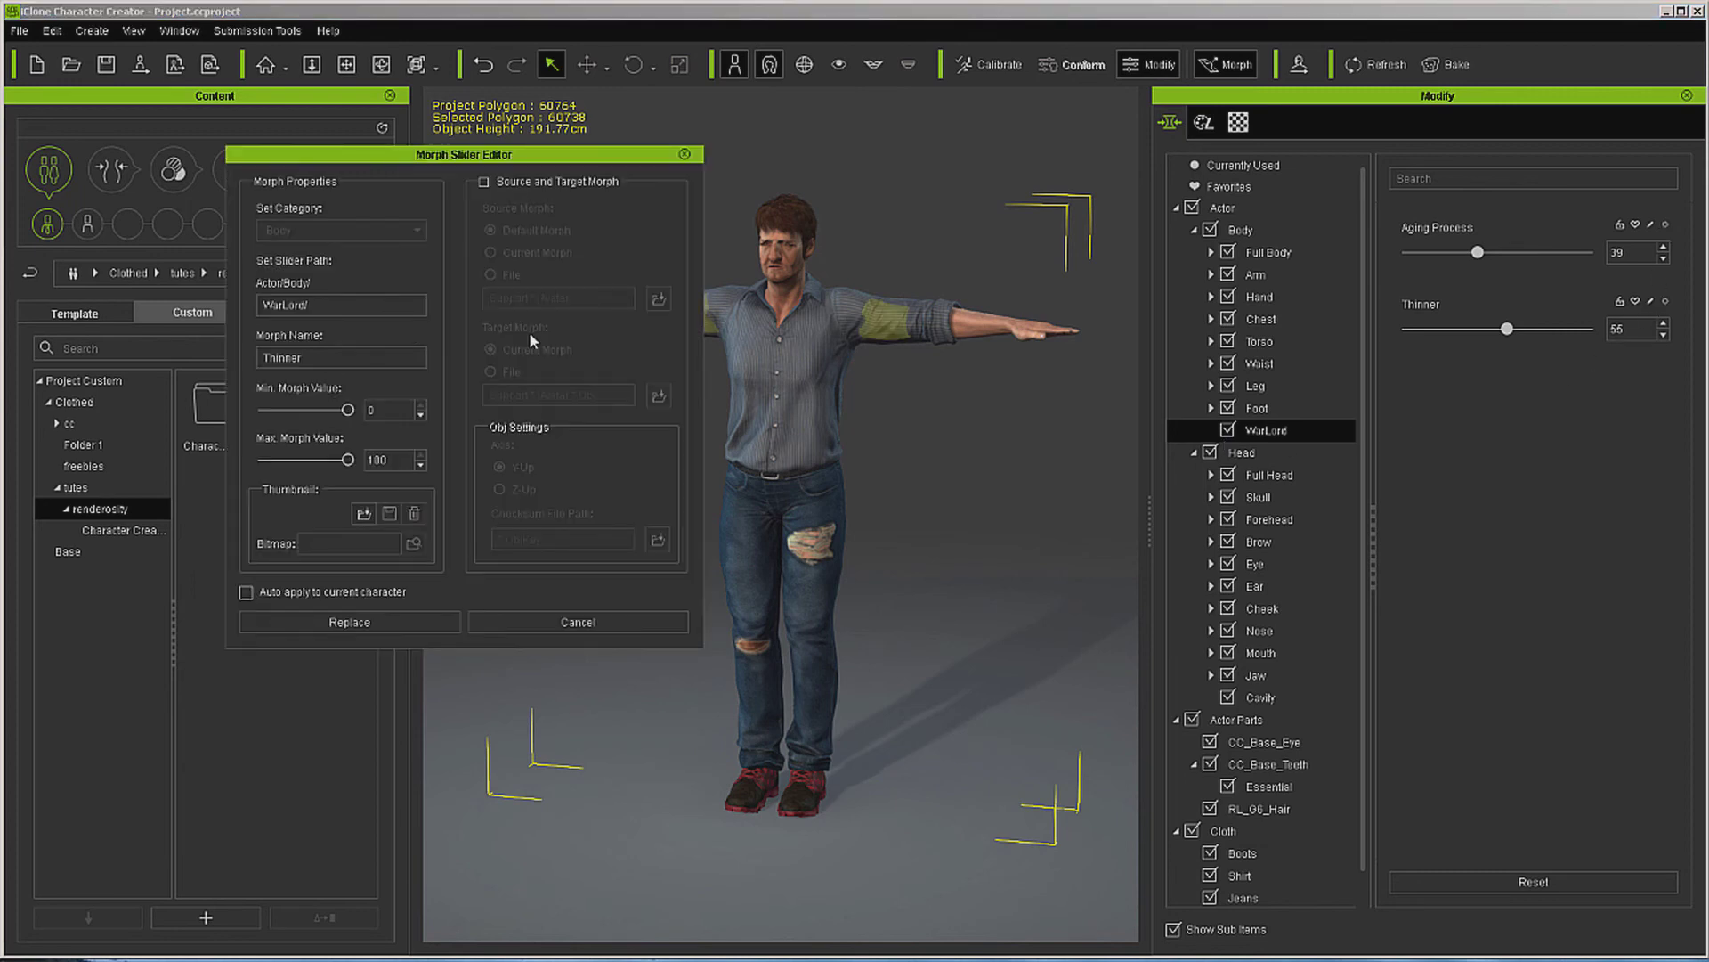
left_click(485, 183)
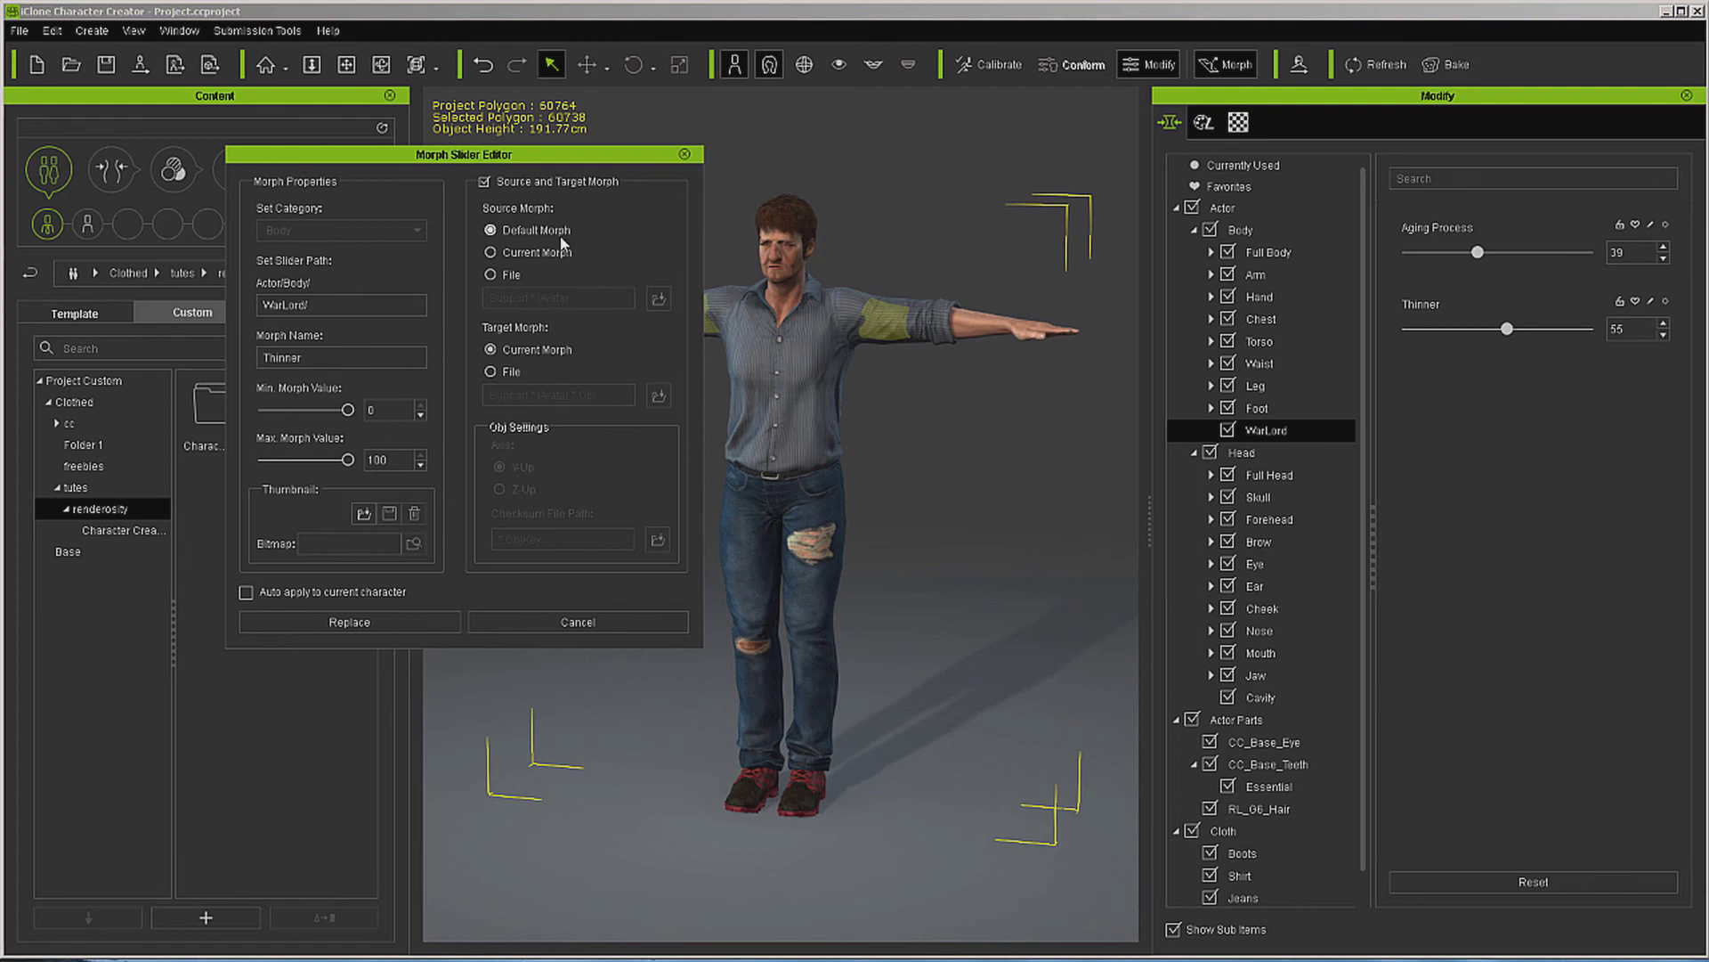